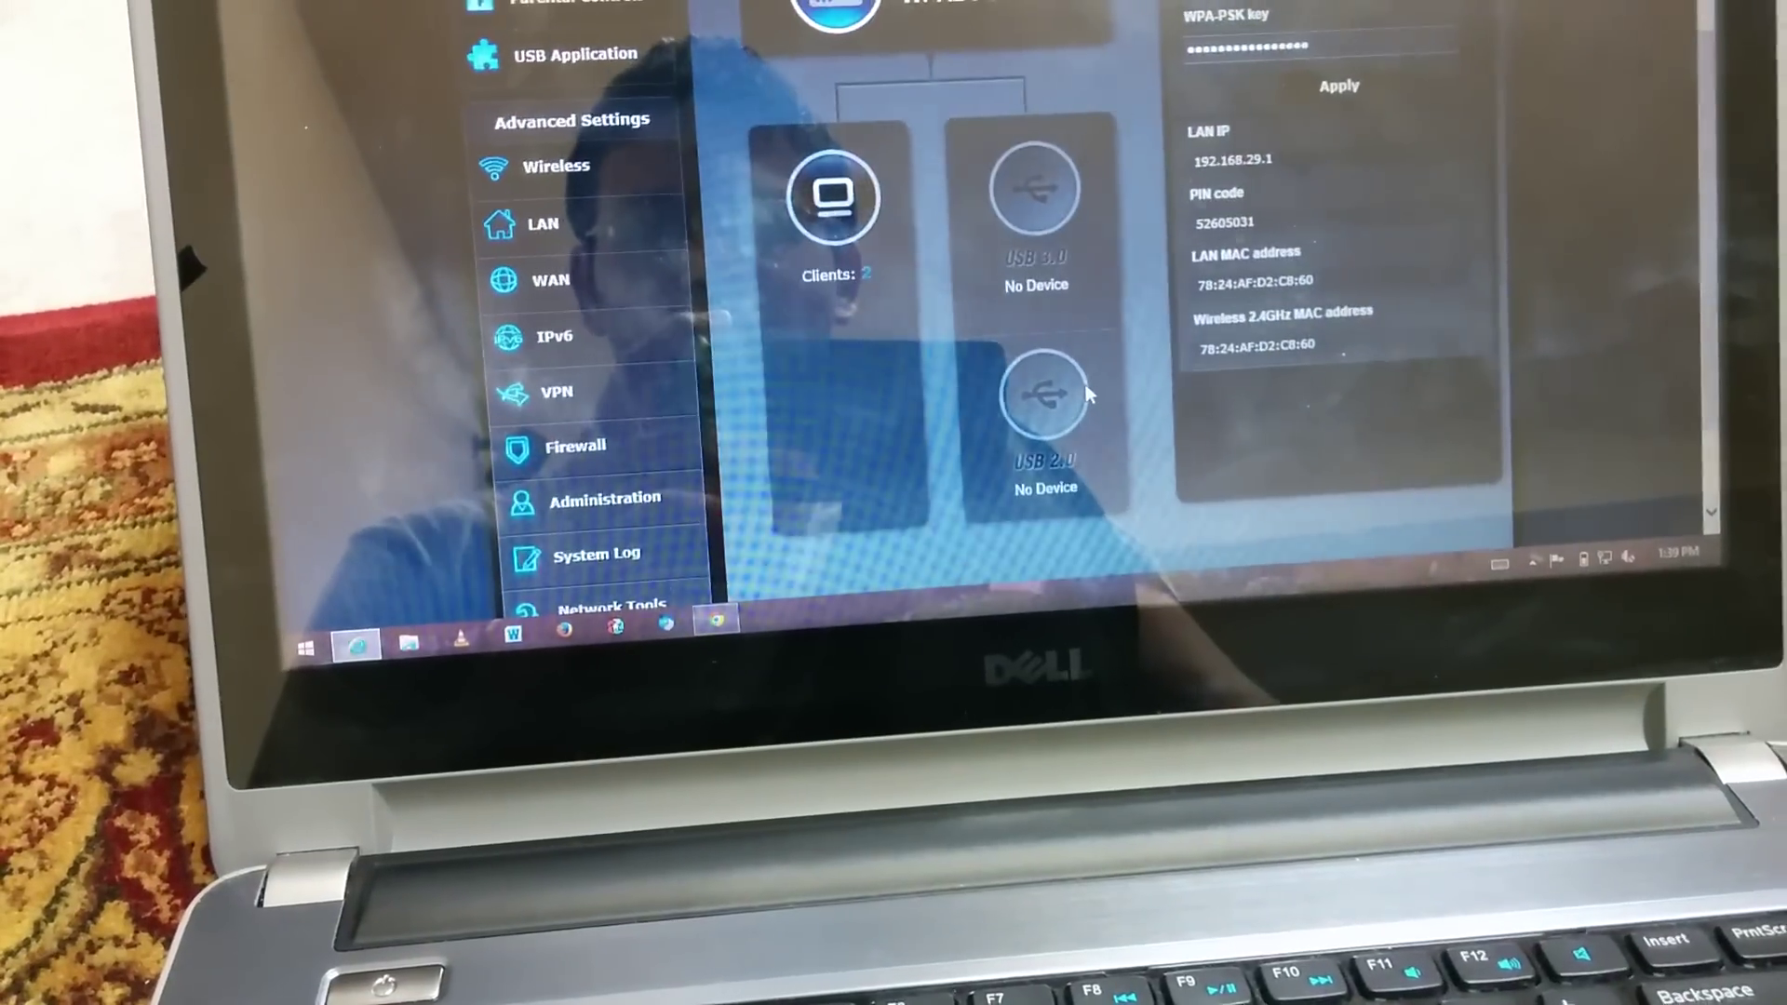
scroll(1084, 371, "down", 3)
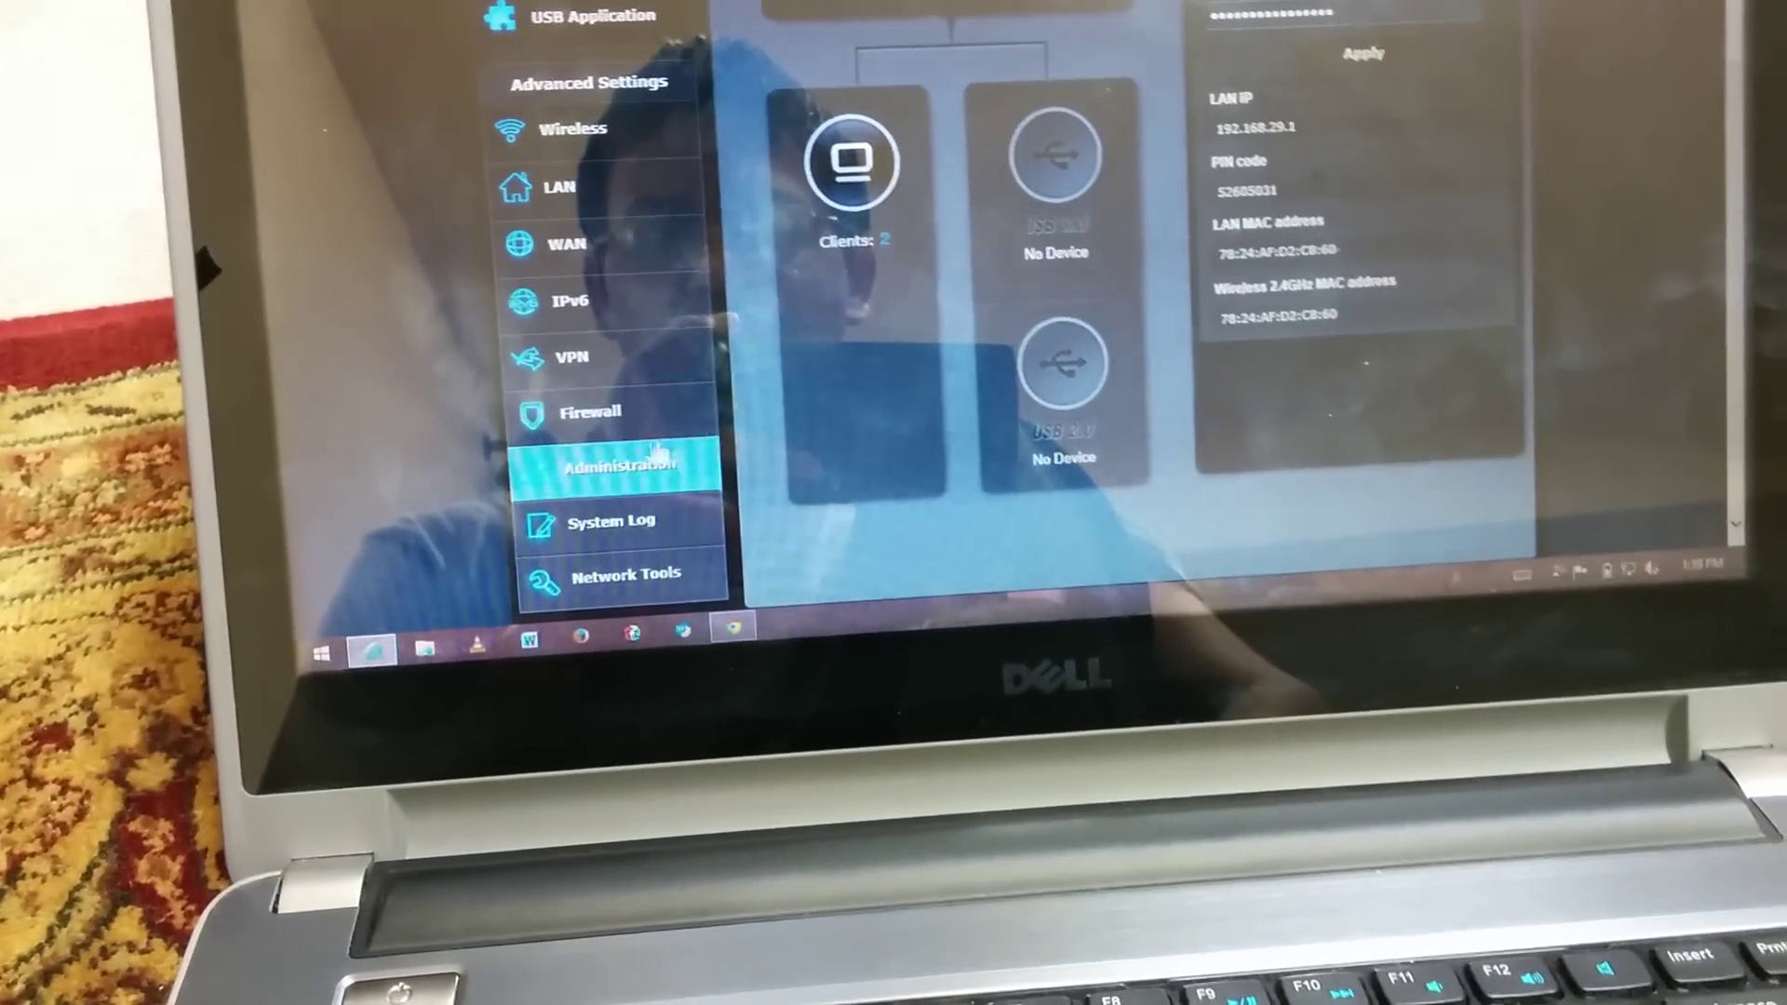
Step: Switch the router's operation mode to Access Point (AP) mode and save it
left_click(642, 474)
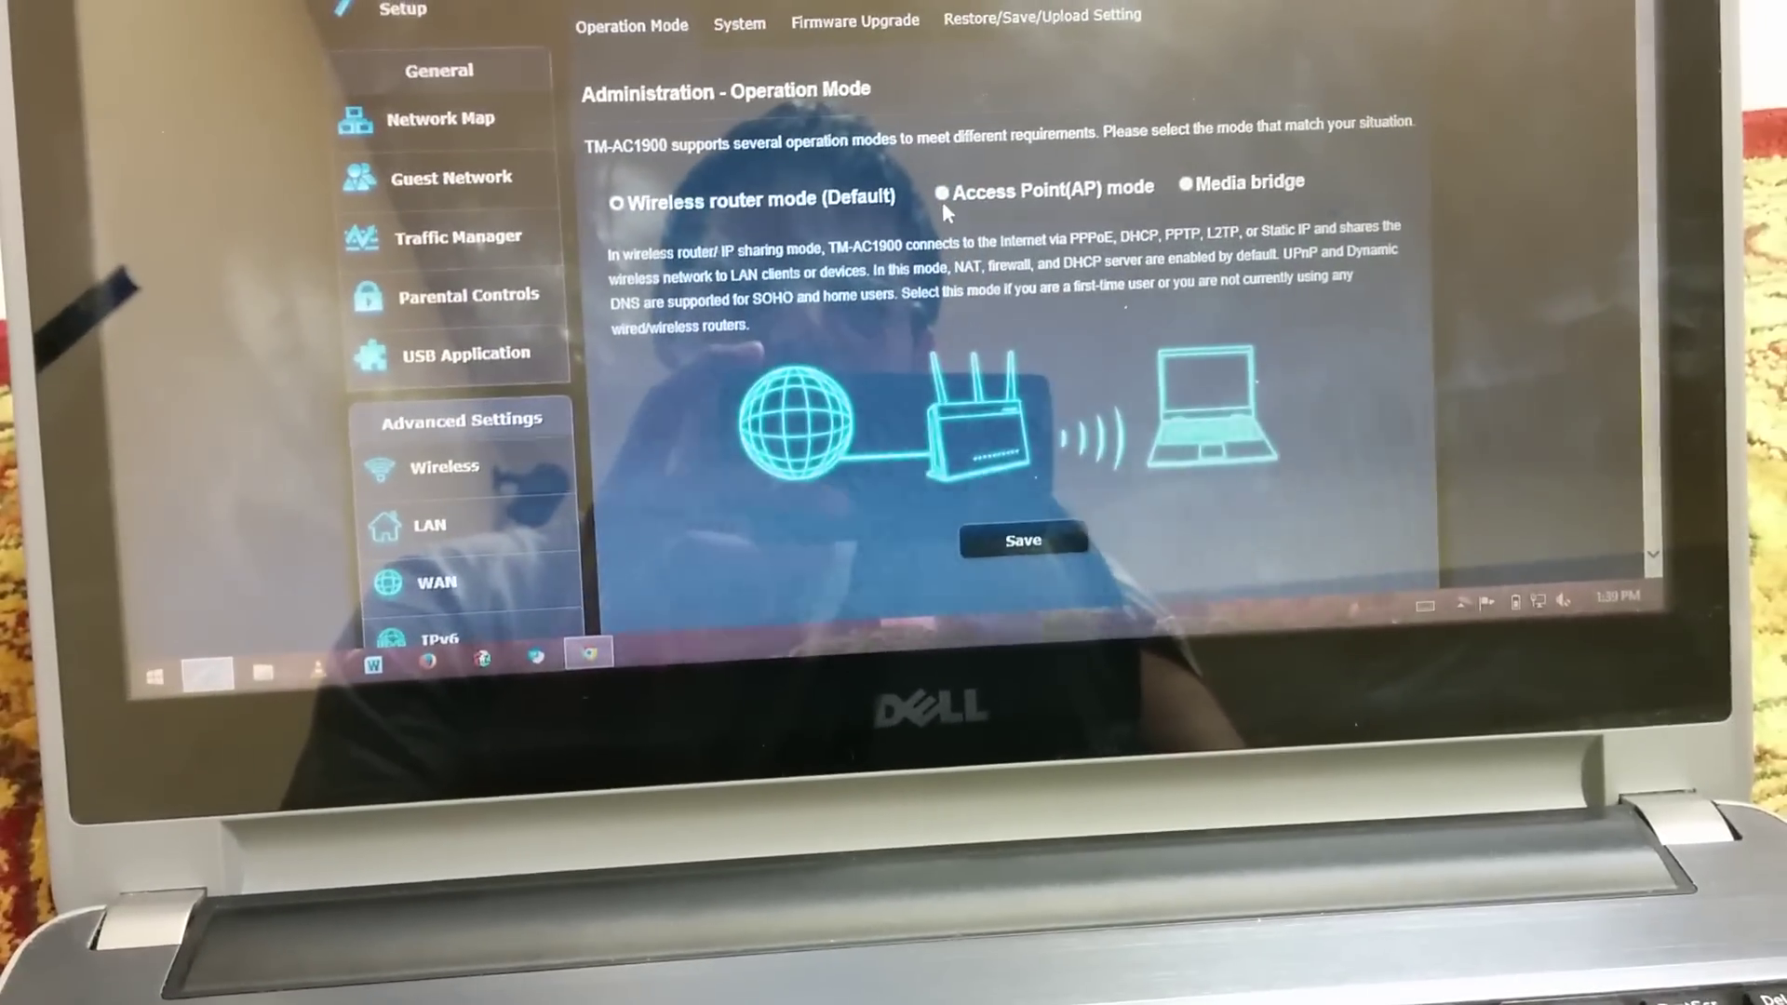
left_click(1005, 154)
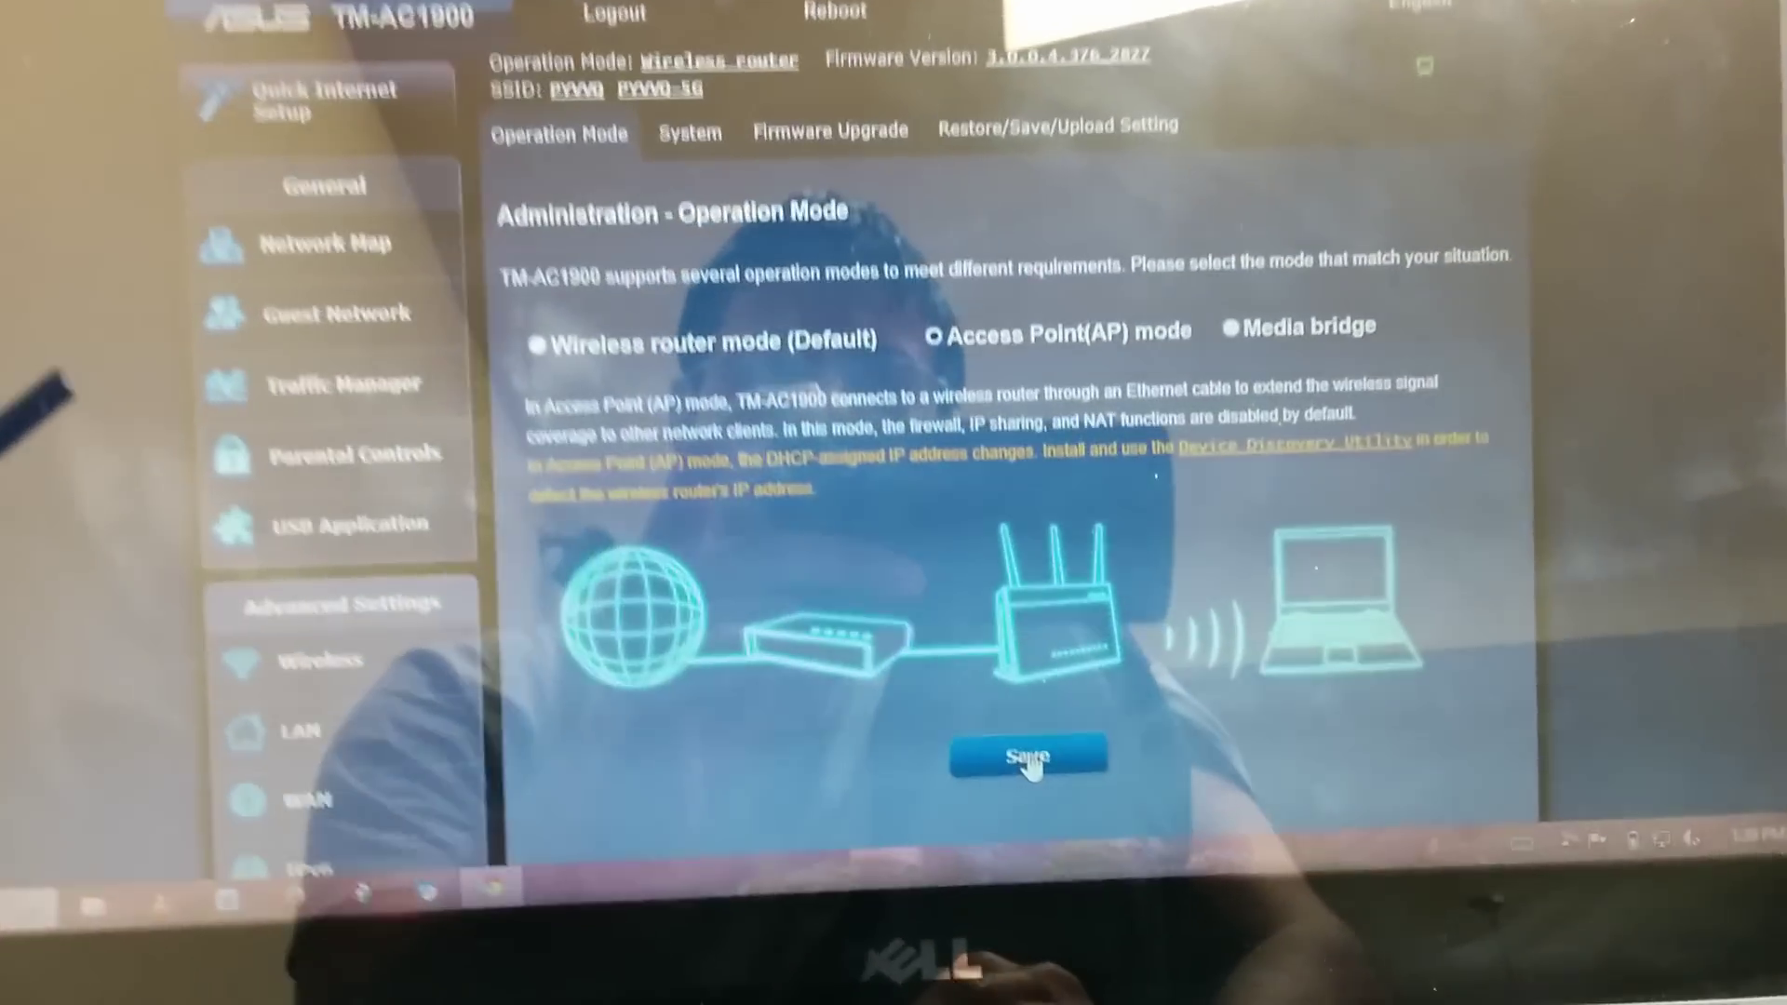
left_click(999, 562)
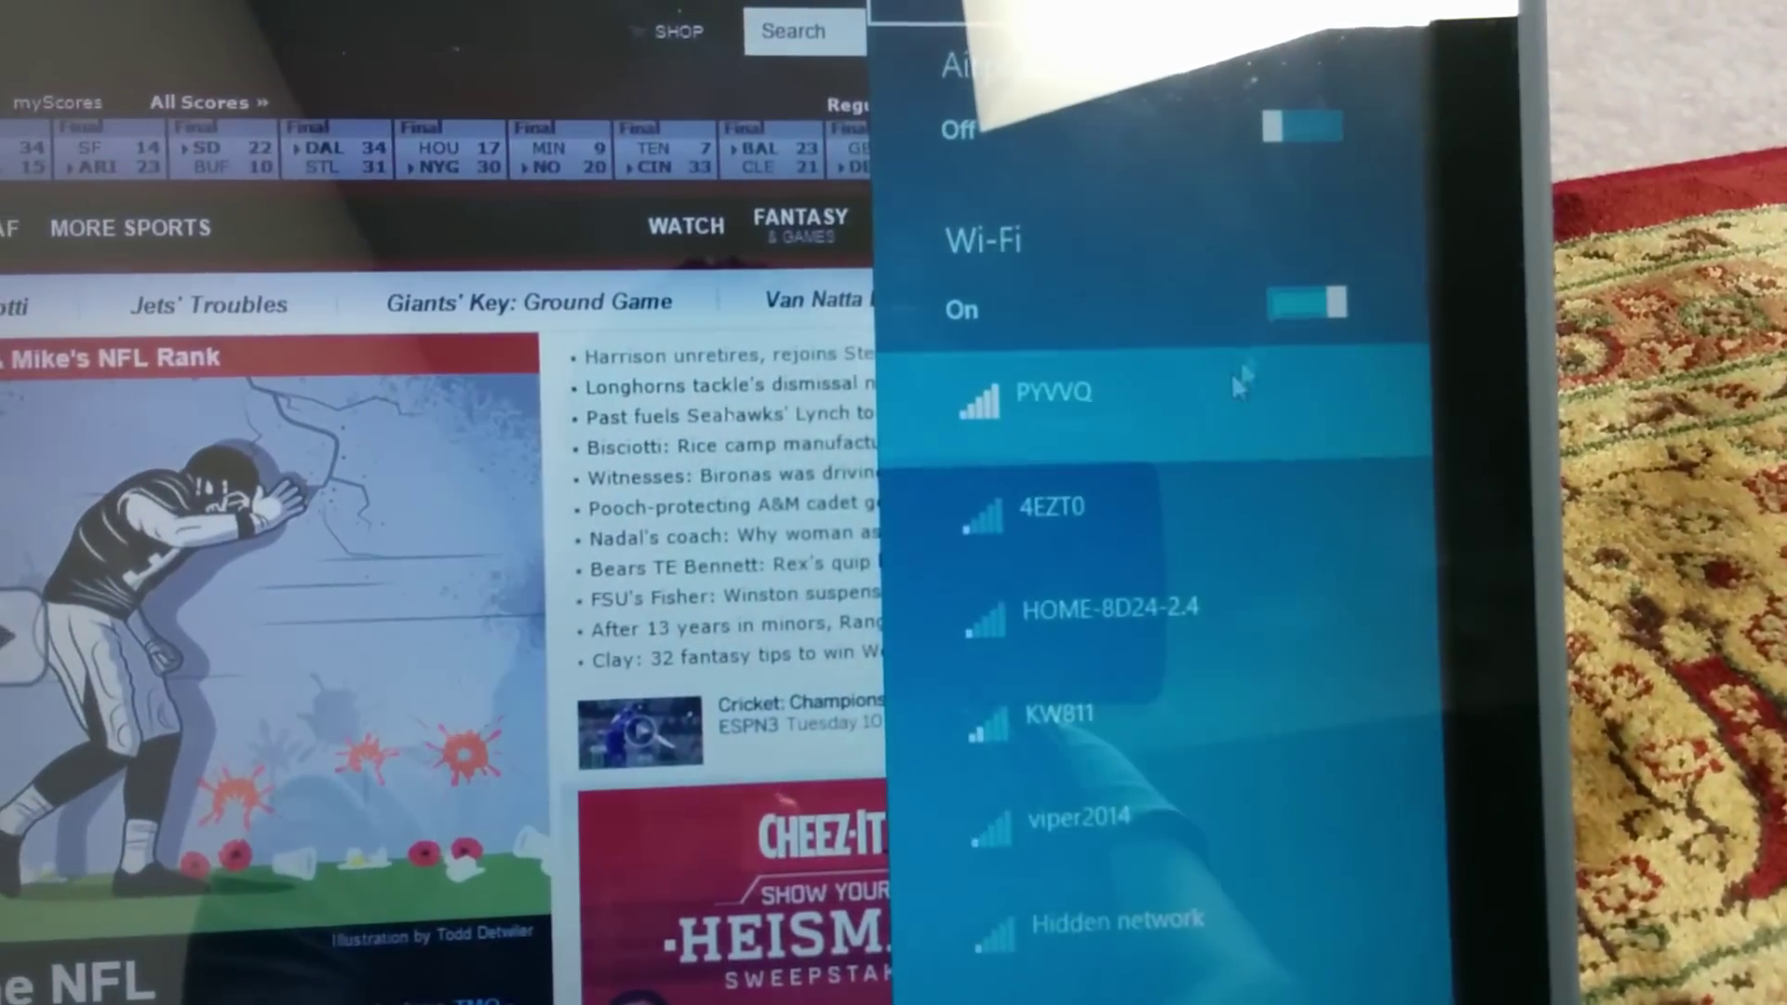
Step: Confirm the PYVVQ Wi-Fi connection and open the 'Cadet lauded for protecting mascot' article
left_click(1182, 375)
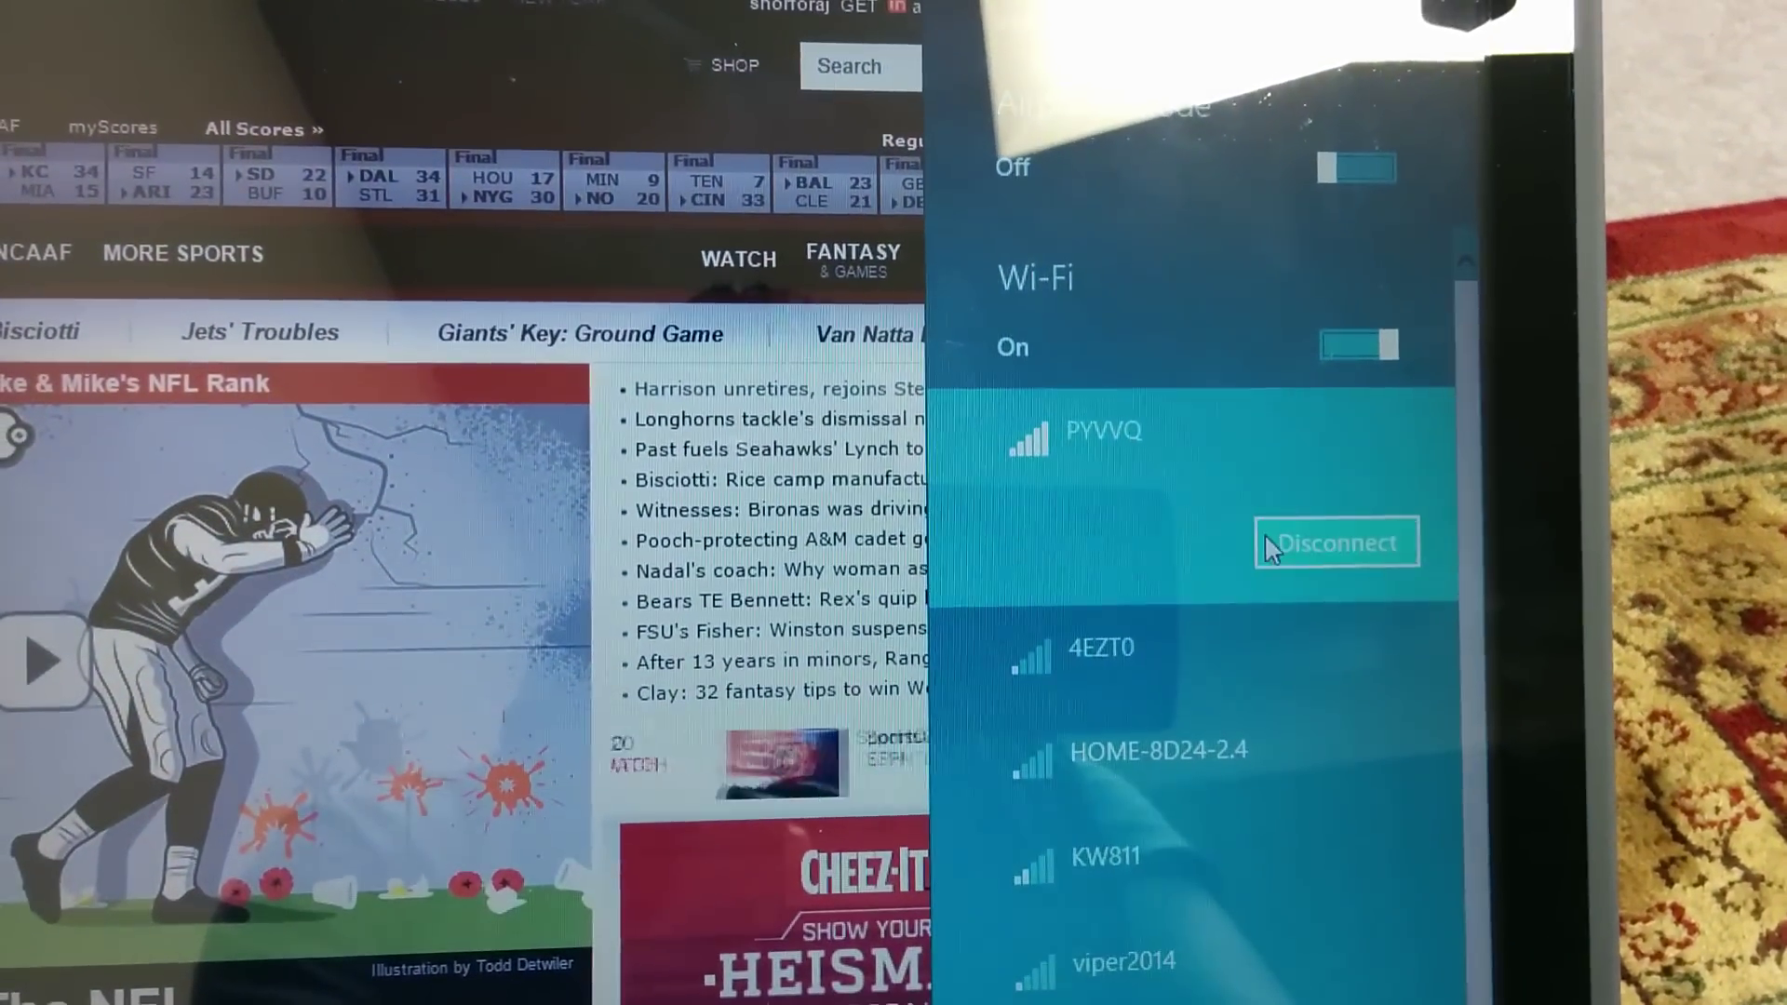
left_click(606, 837)
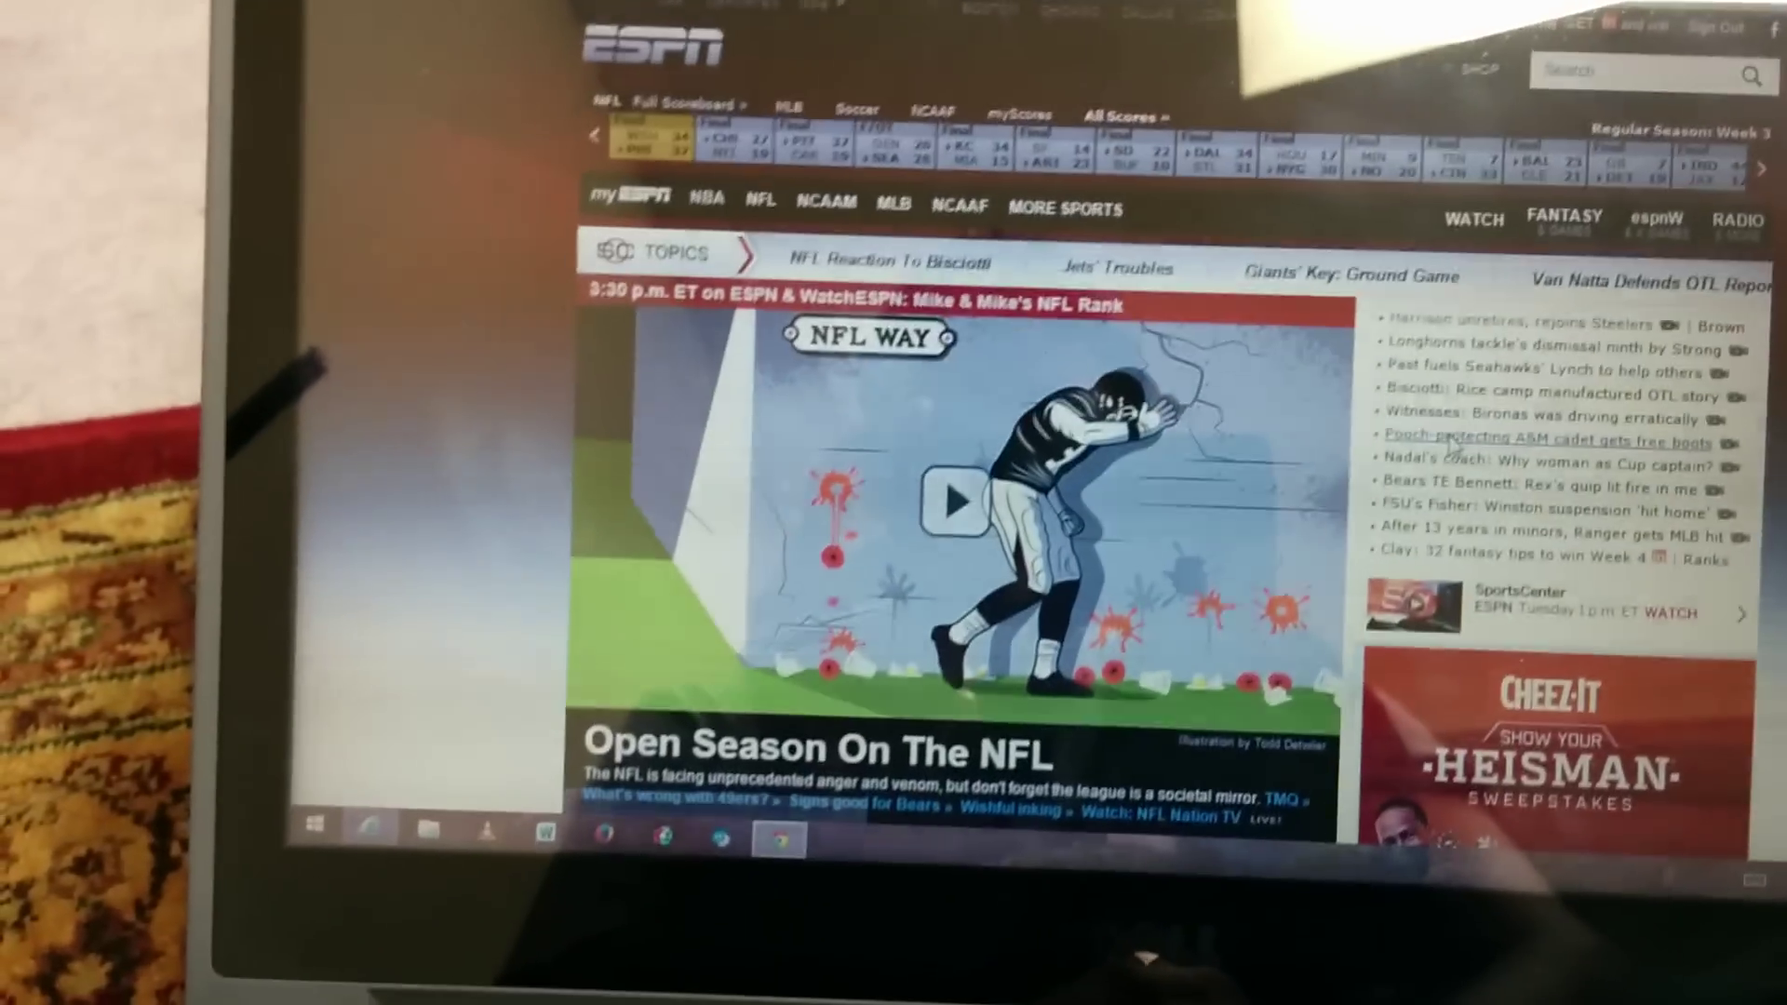
left_click(866, 579)
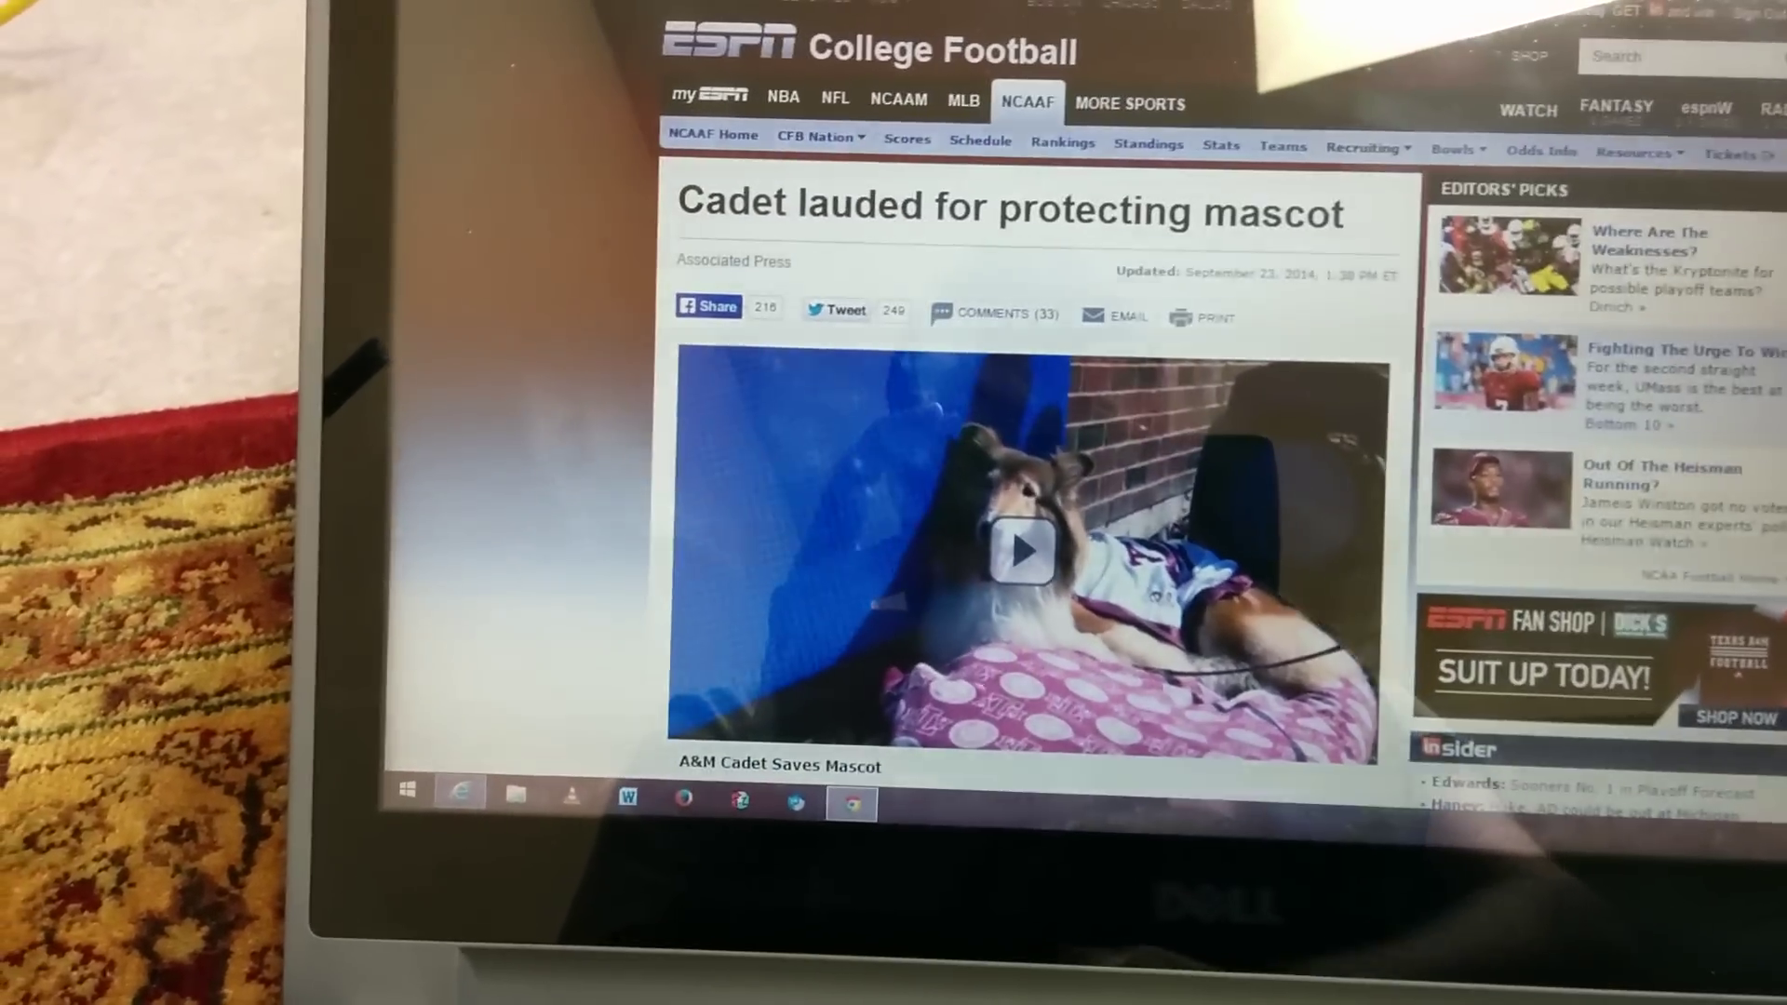
type("c")
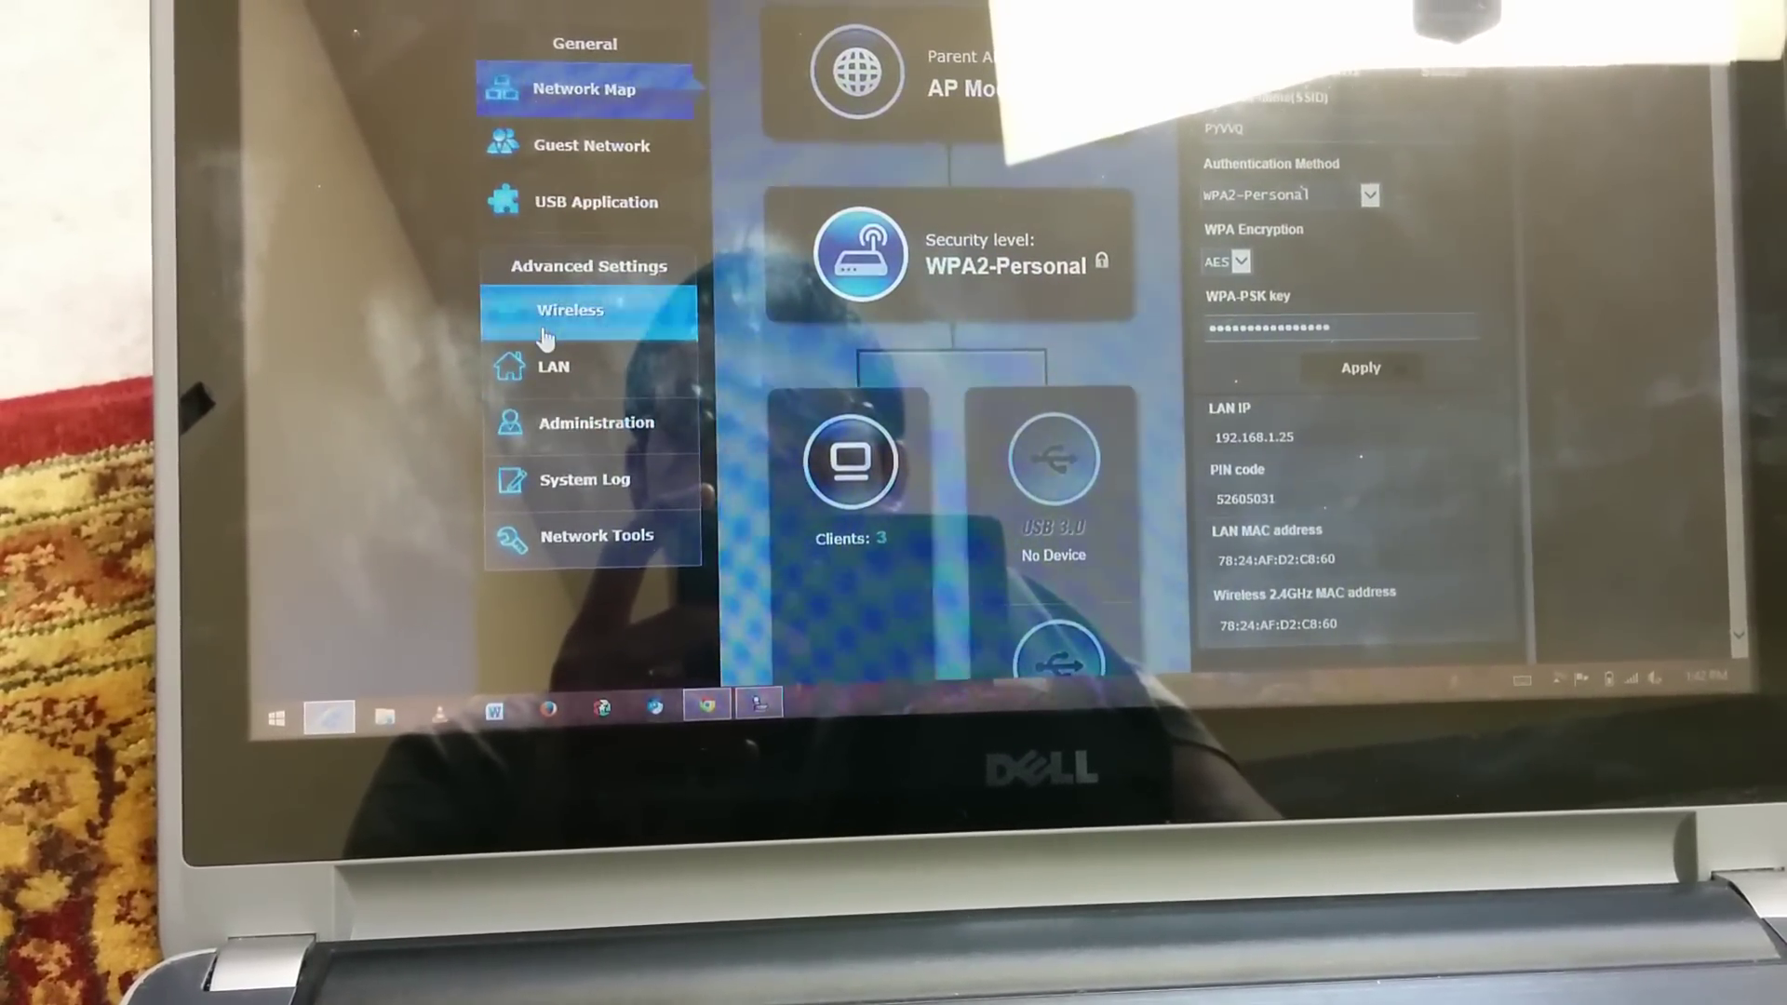
Step: Move from Wireless settings to the LAN - LAN IP page, which shows automatic IP
left_click(544, 339)
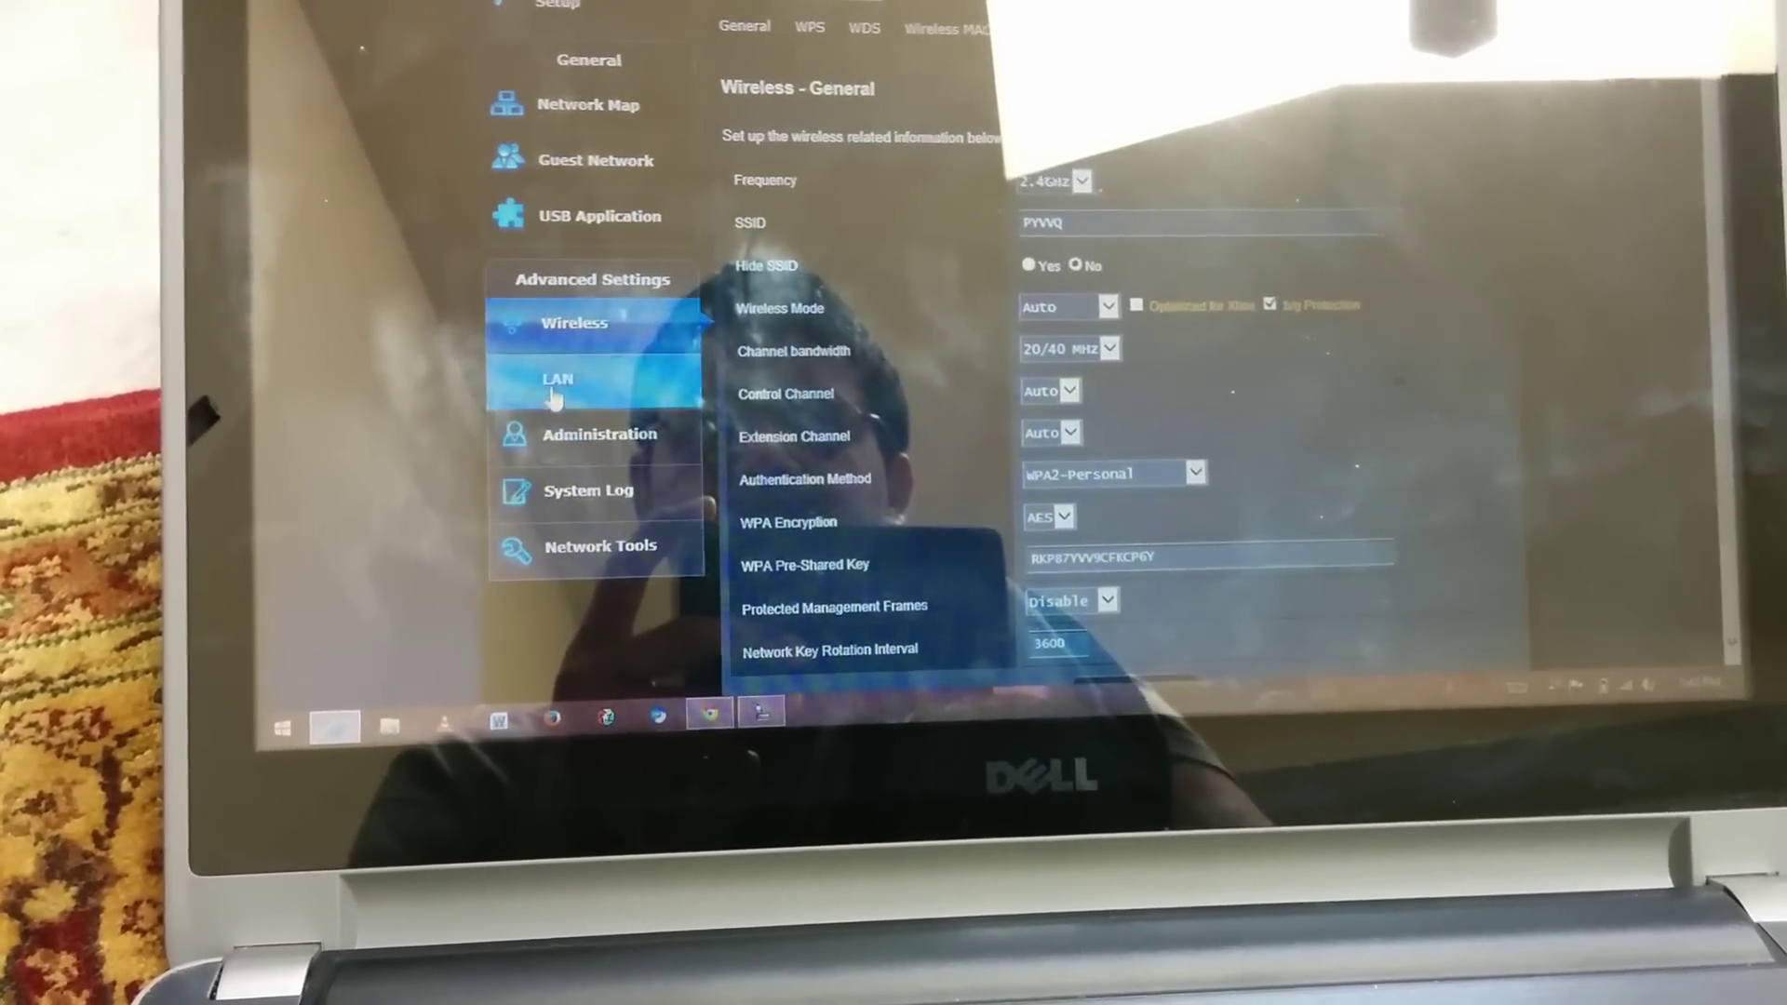
left_click(556, 385)
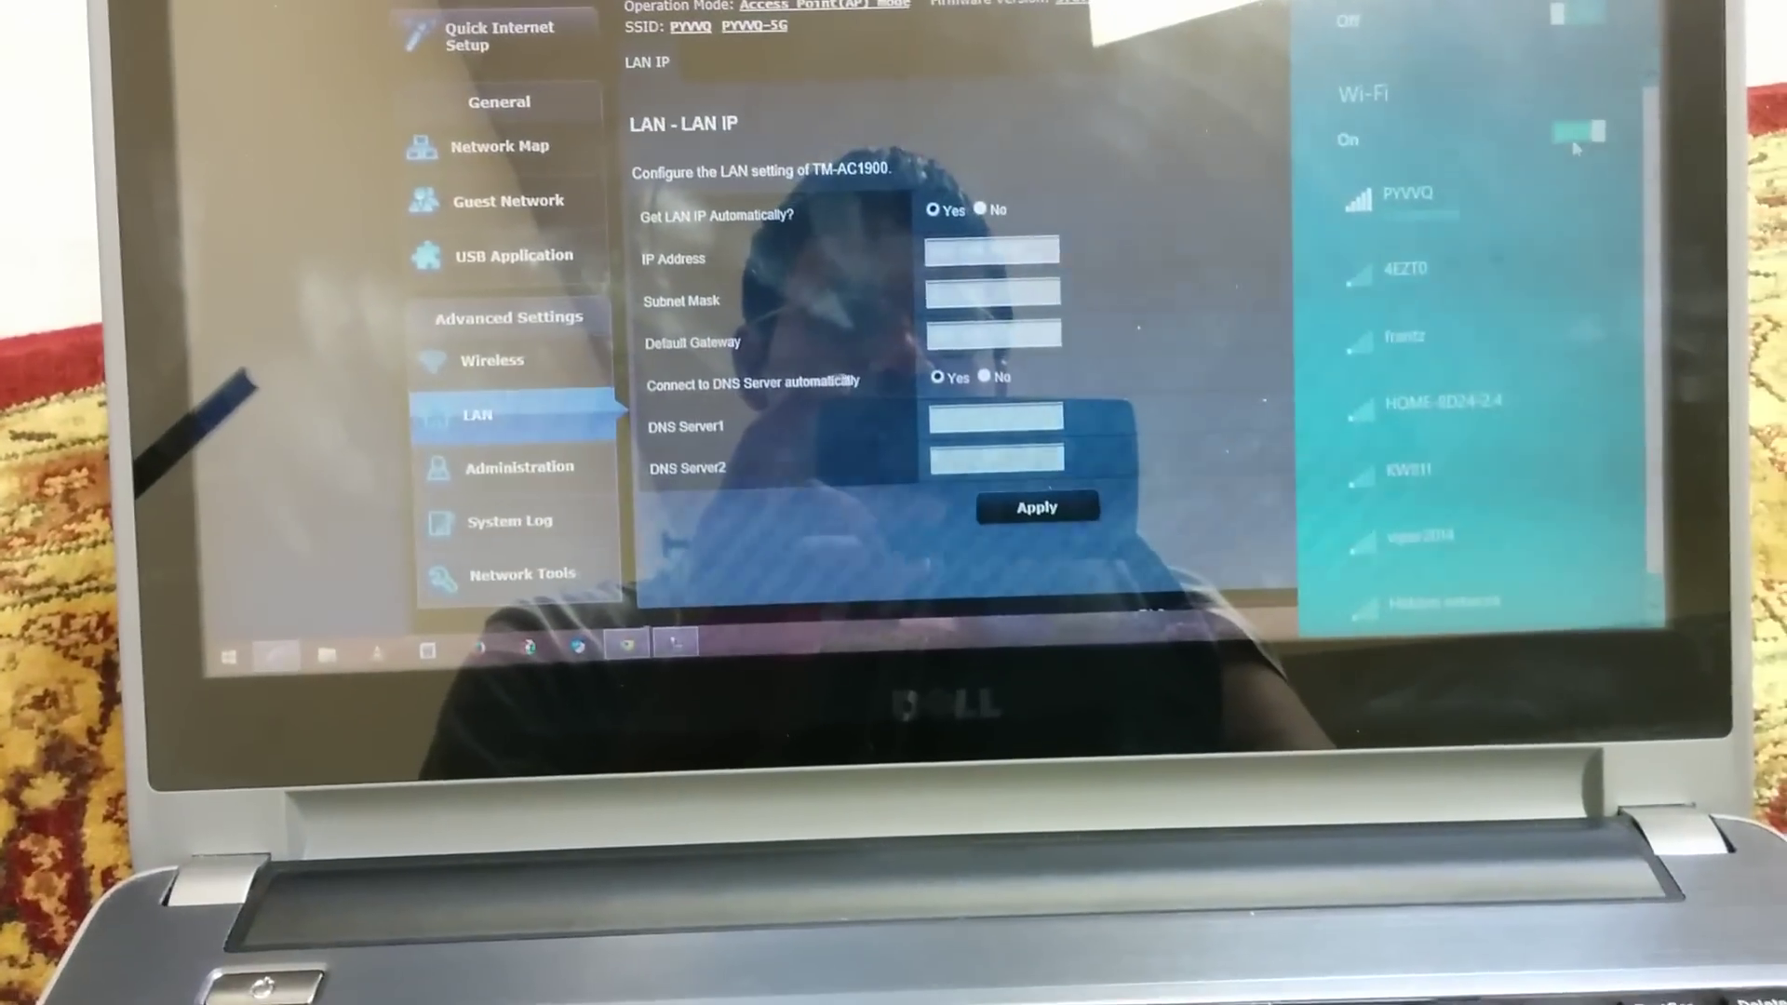
Step: Turn Wi-Fi off and bring up the Ethernet adapter's menu in Network Connections
left_click(1578, 133)
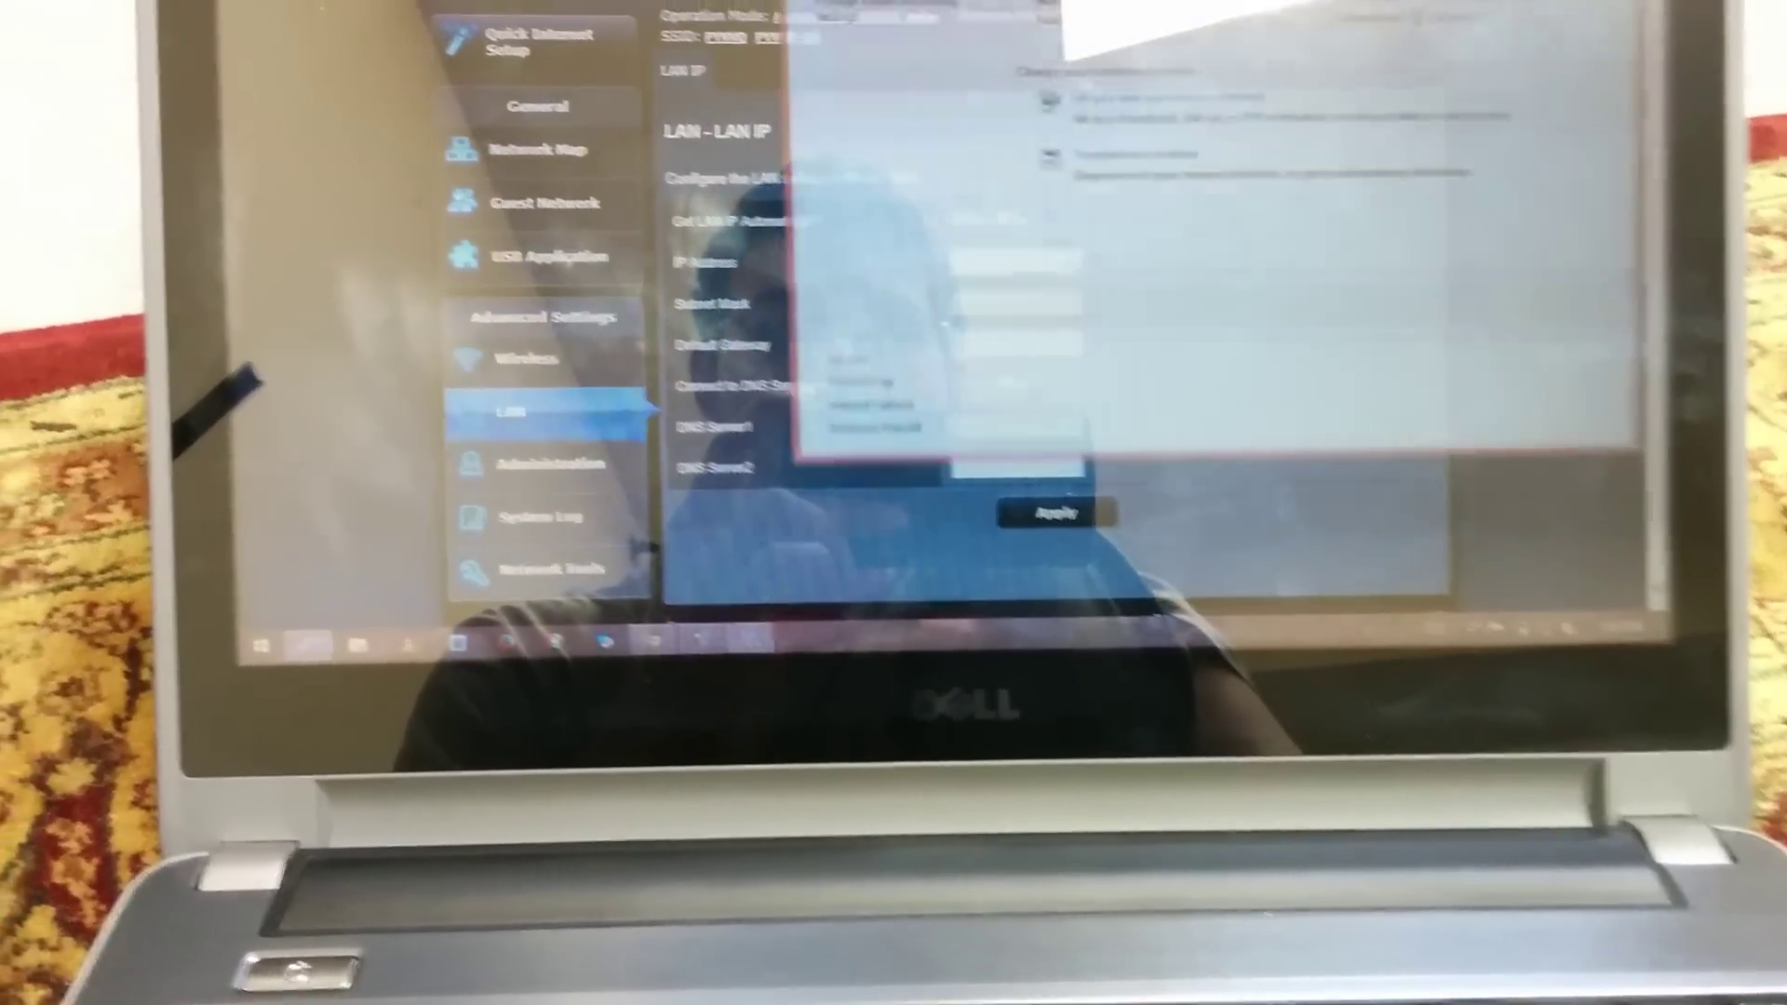
left_click(865, 405)
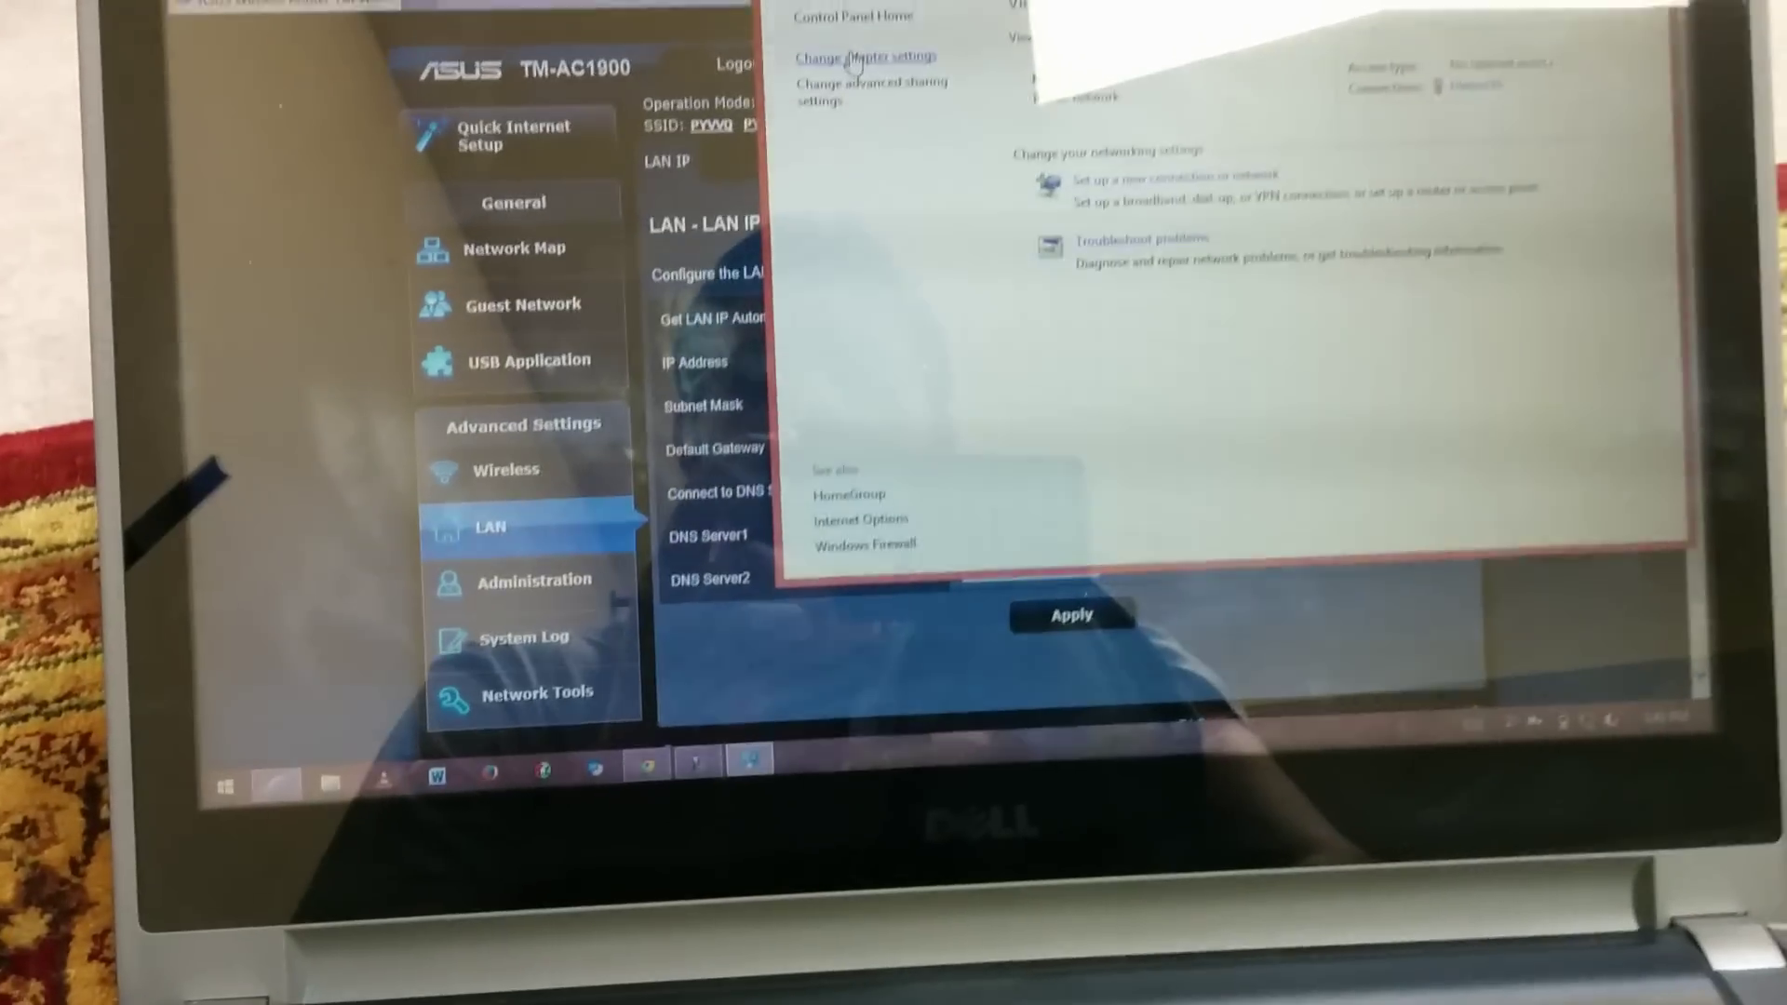
left_click(603, 190)
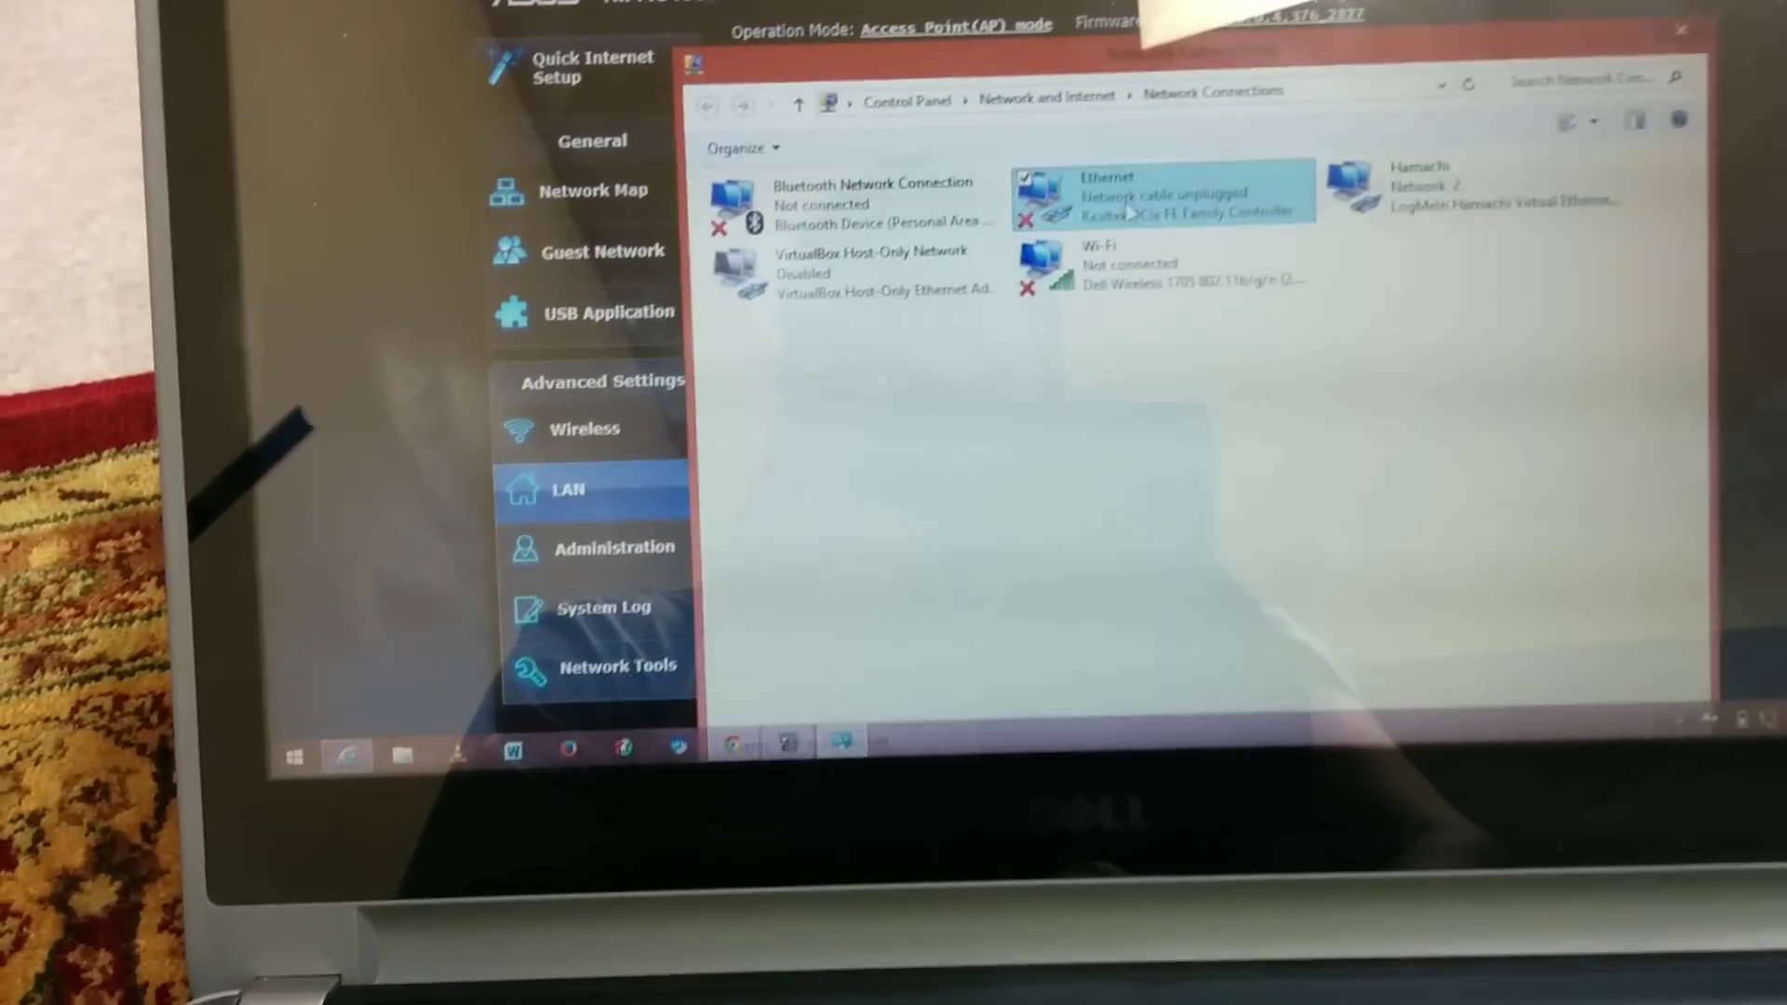
right_click(1110, 195)
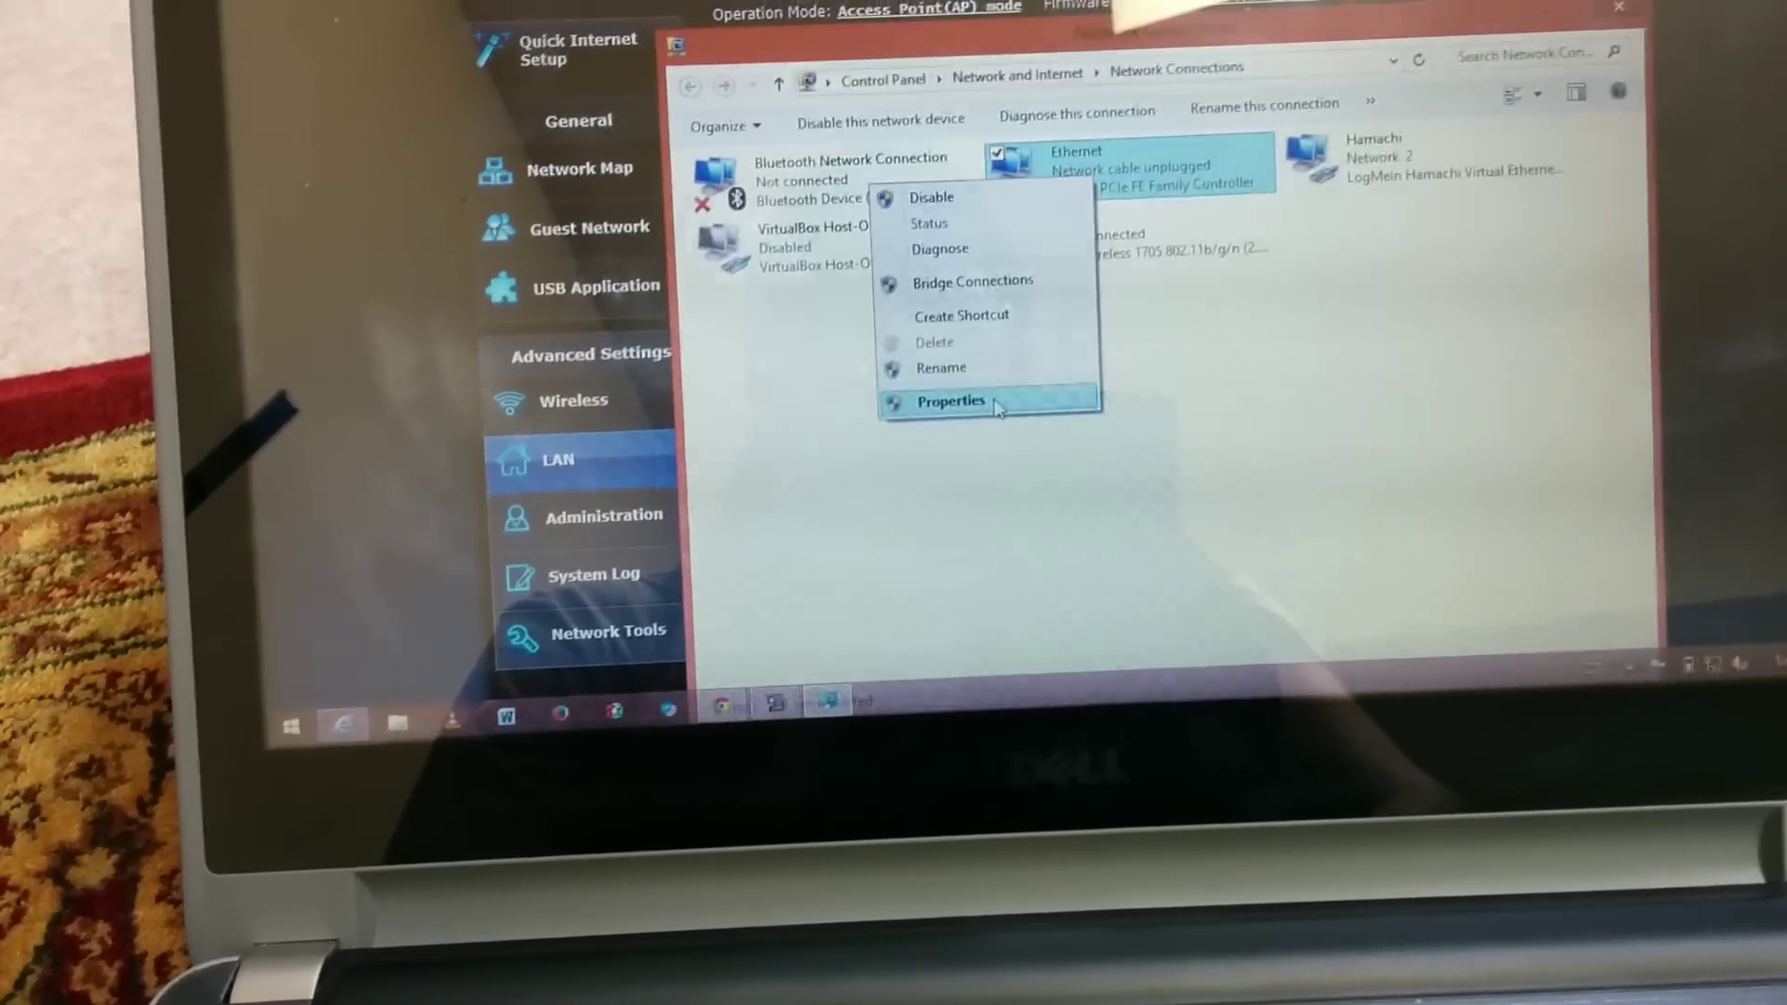
Step: Give Ethernet static IPv4 192.168.1.2, mask 255.255.255.0, and a gateway starting 192.168
left_click(987, 404)
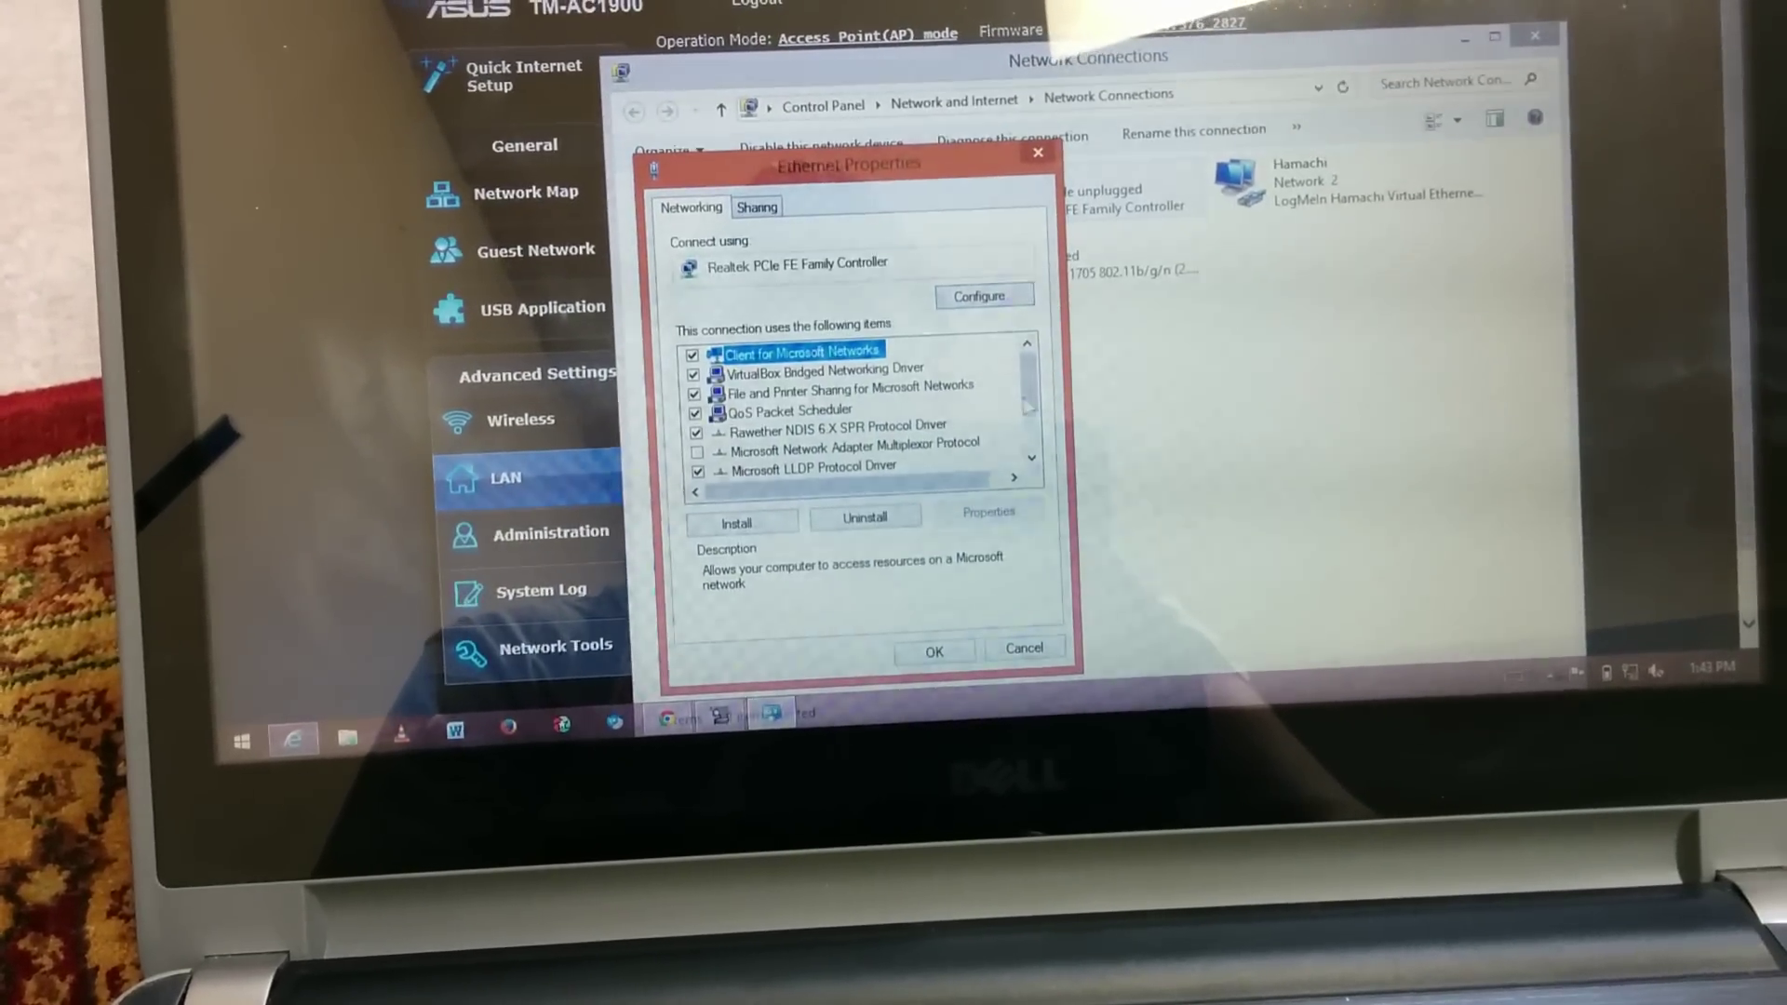
left_click(832, 469)
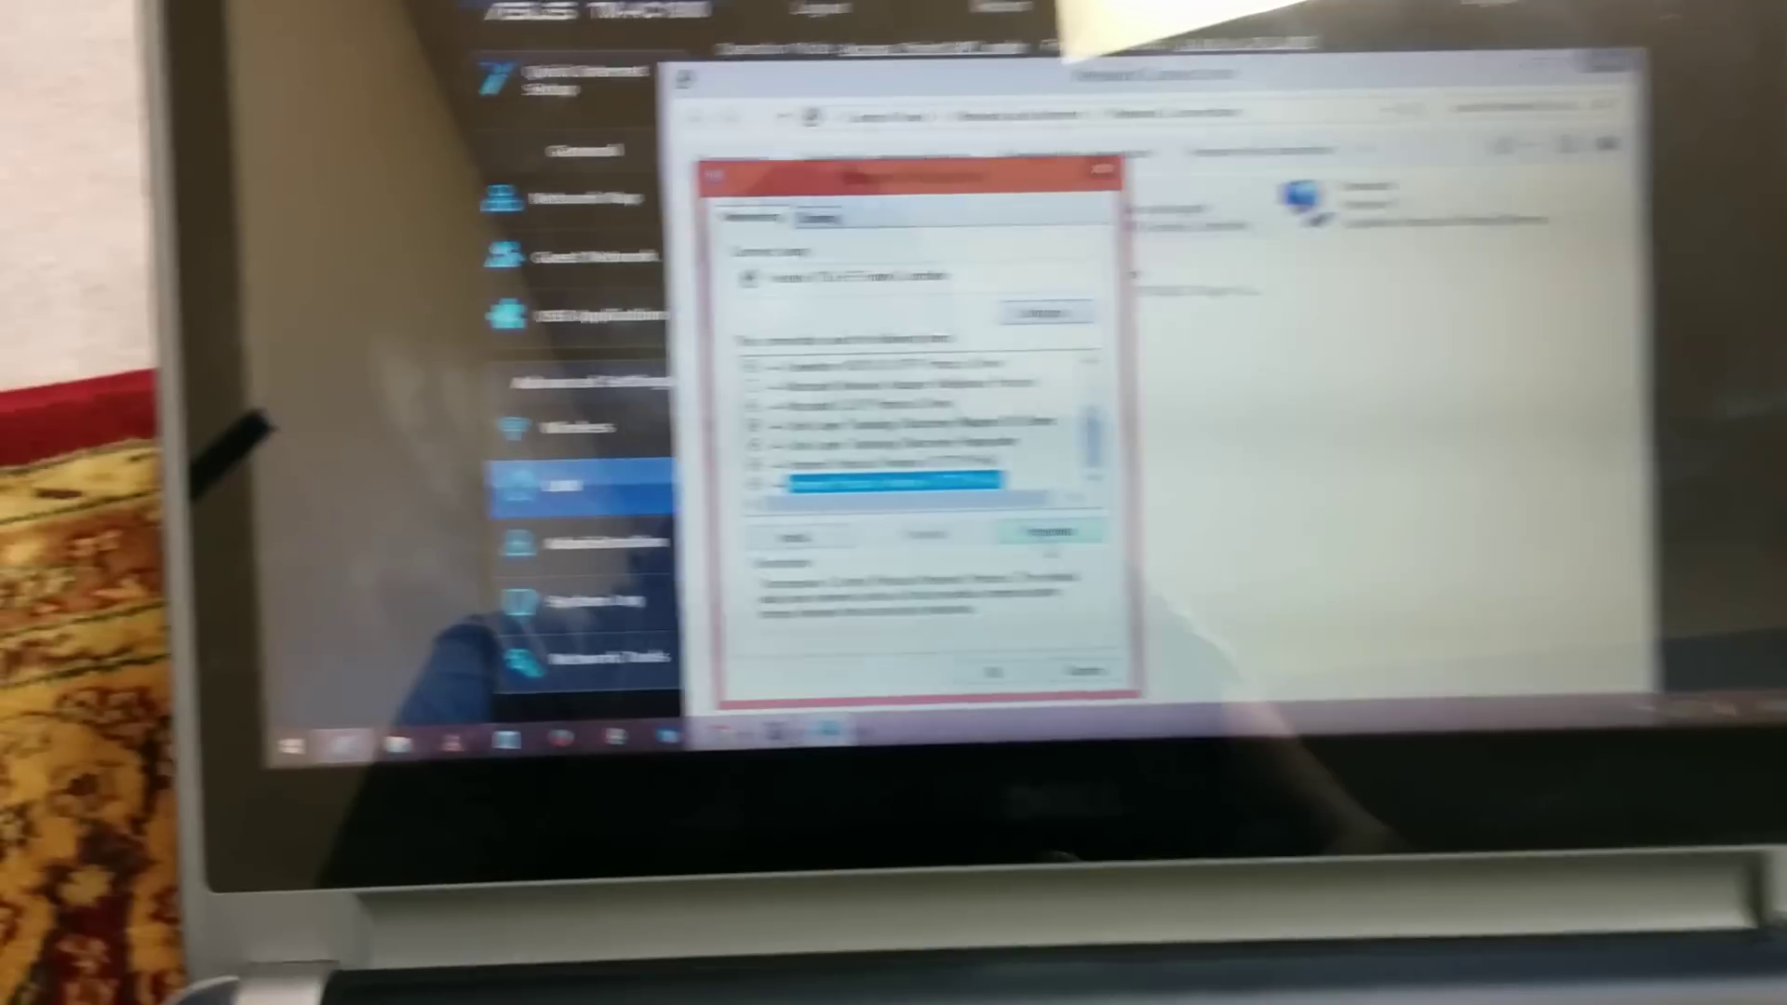
left_click(1199, 491)
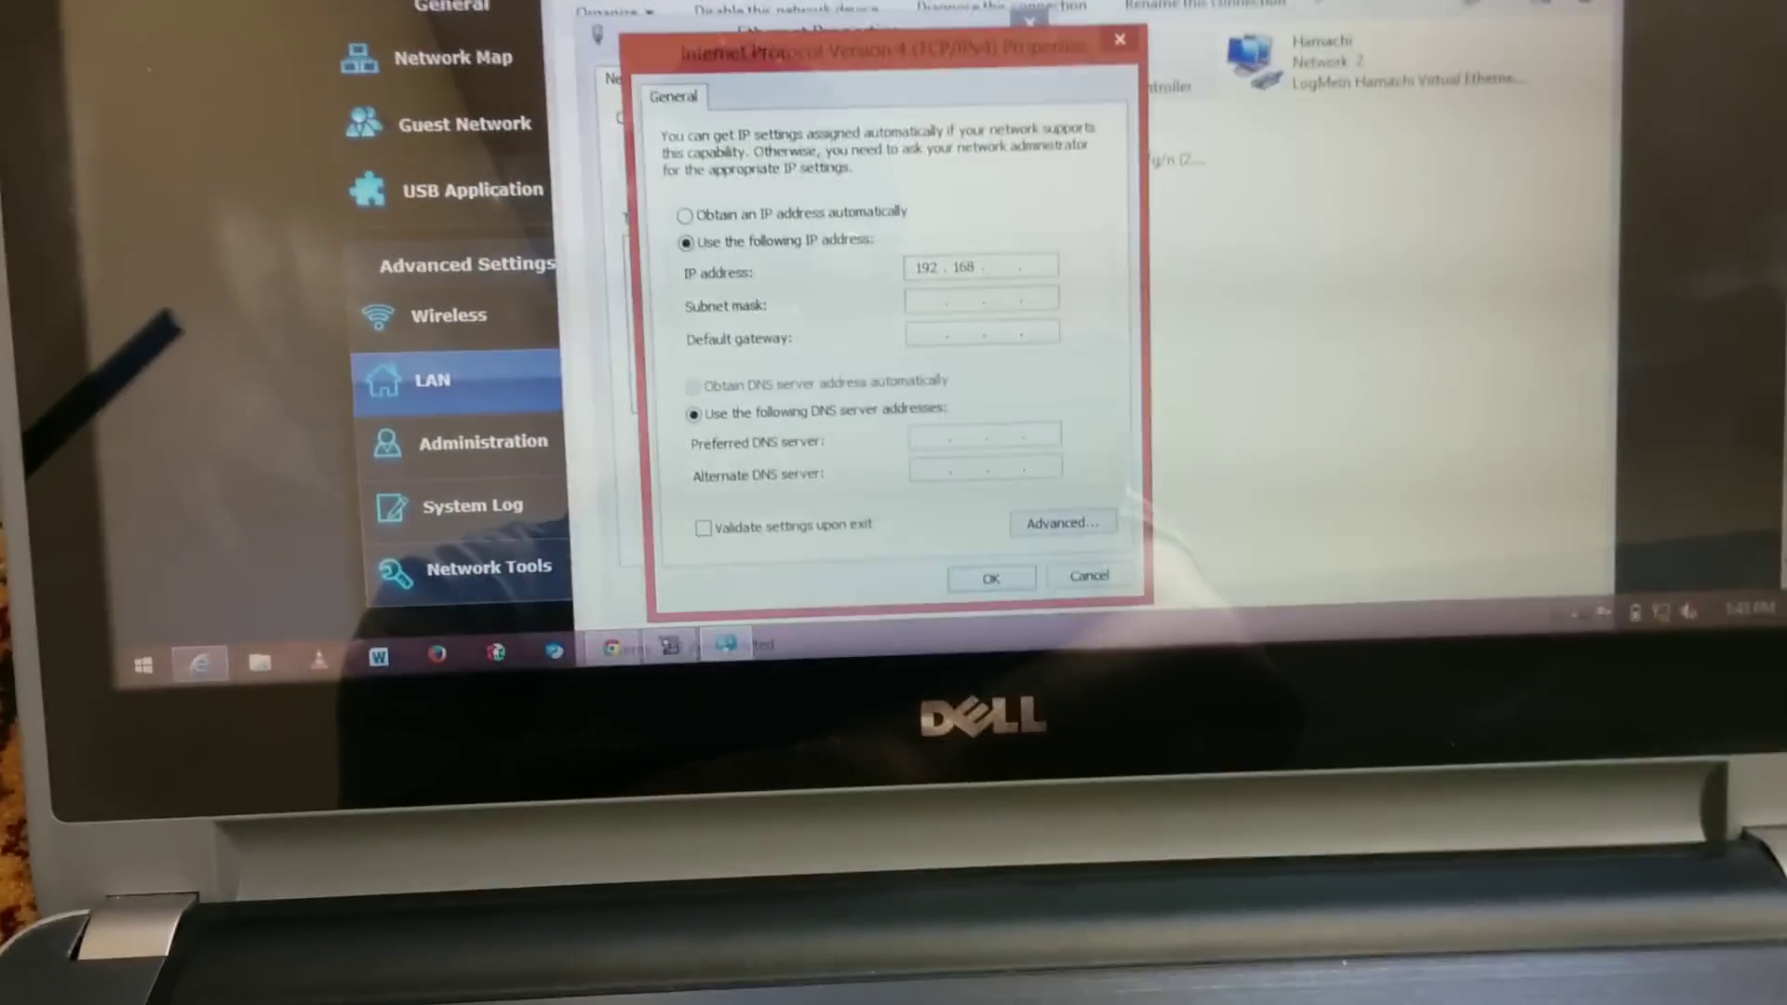
type("1")
type("2")
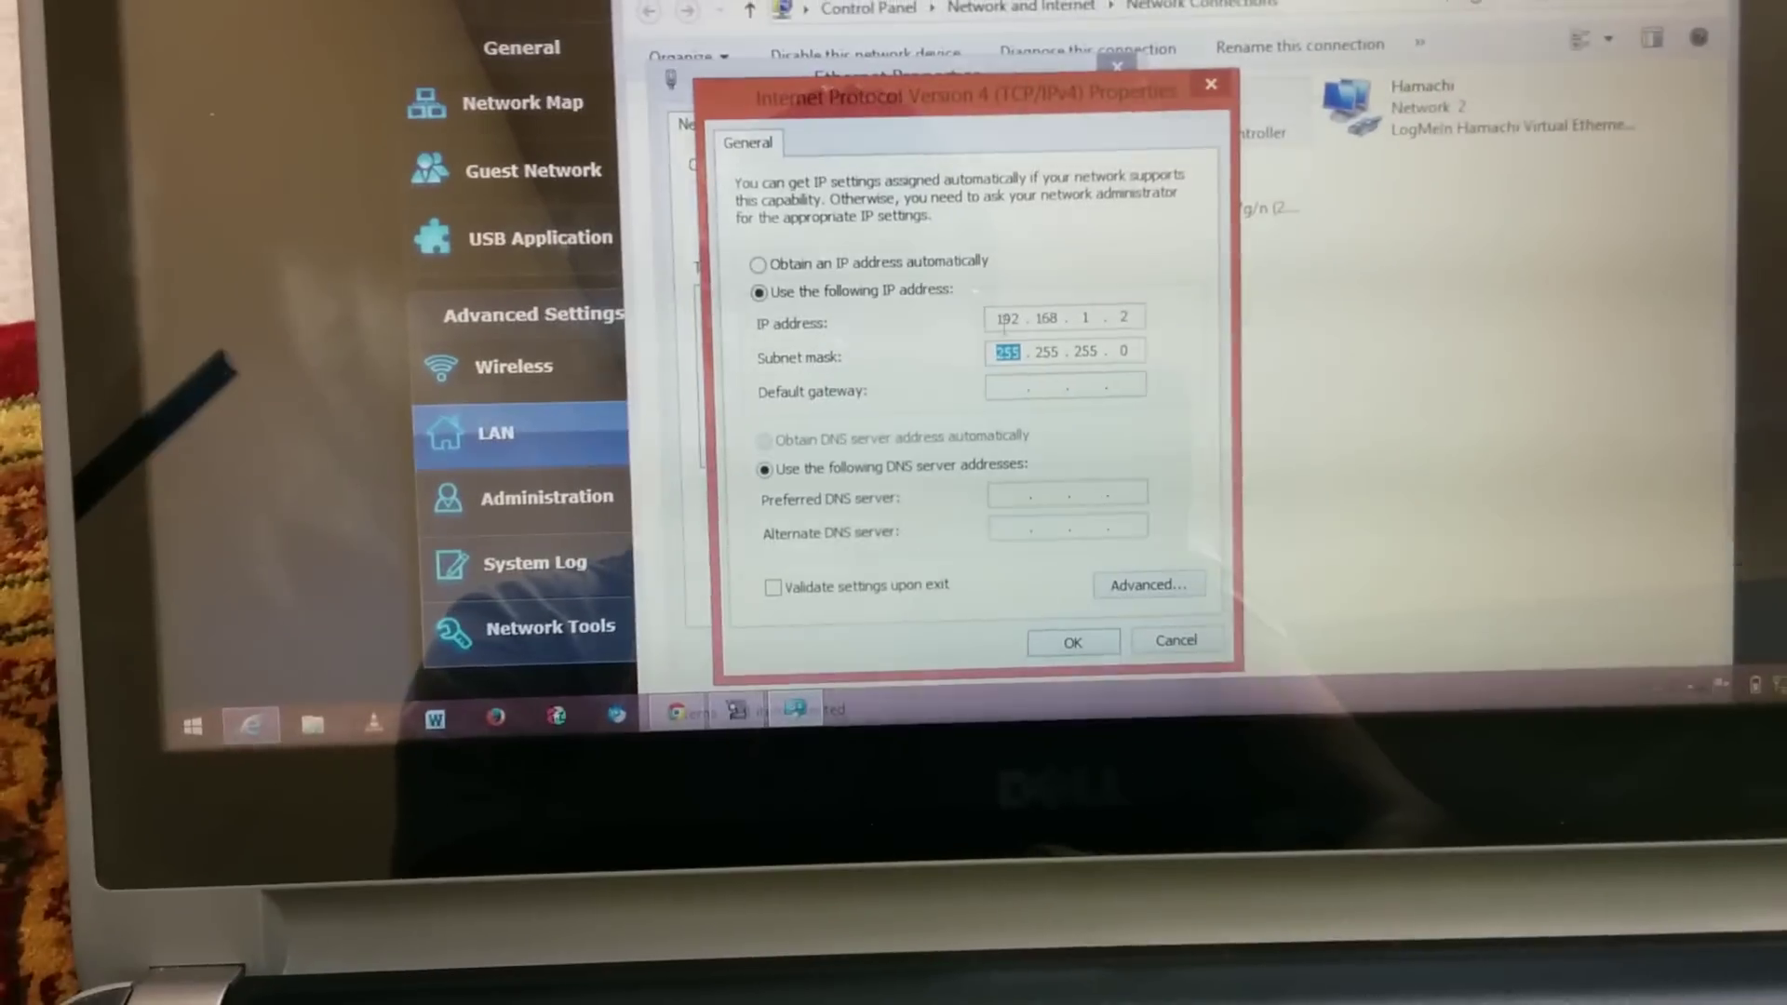
left_click(1006, 396)
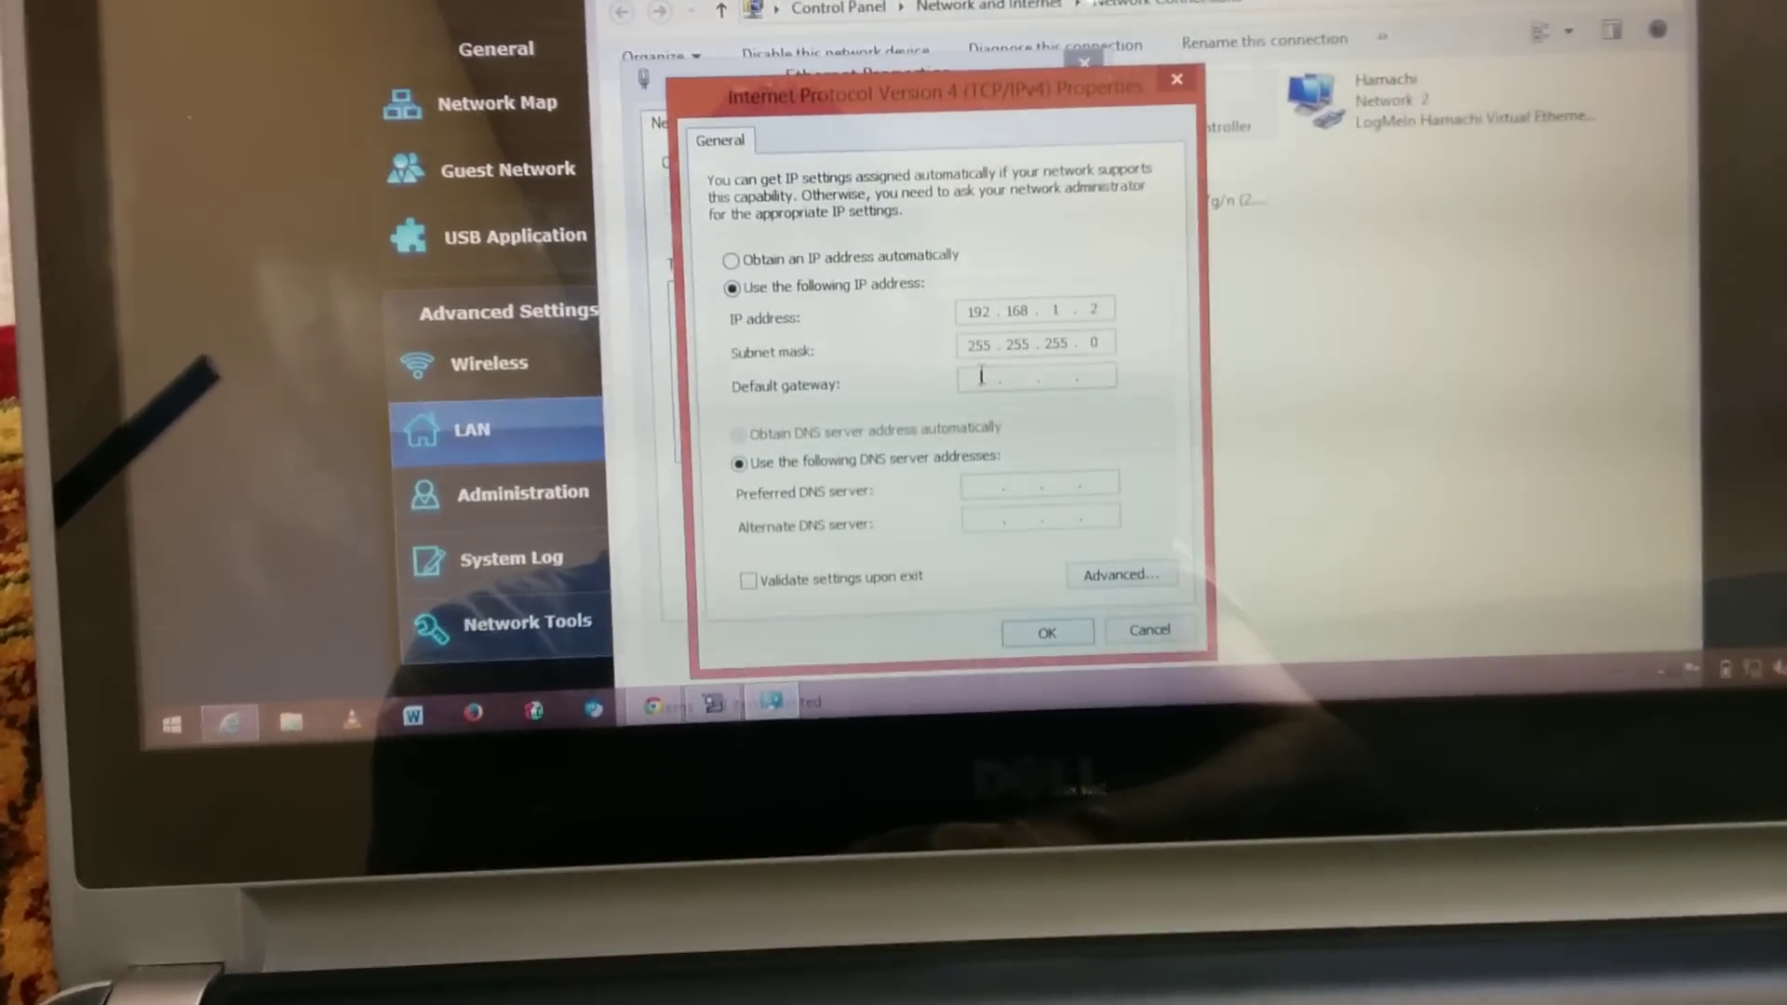
type("192 . . .")
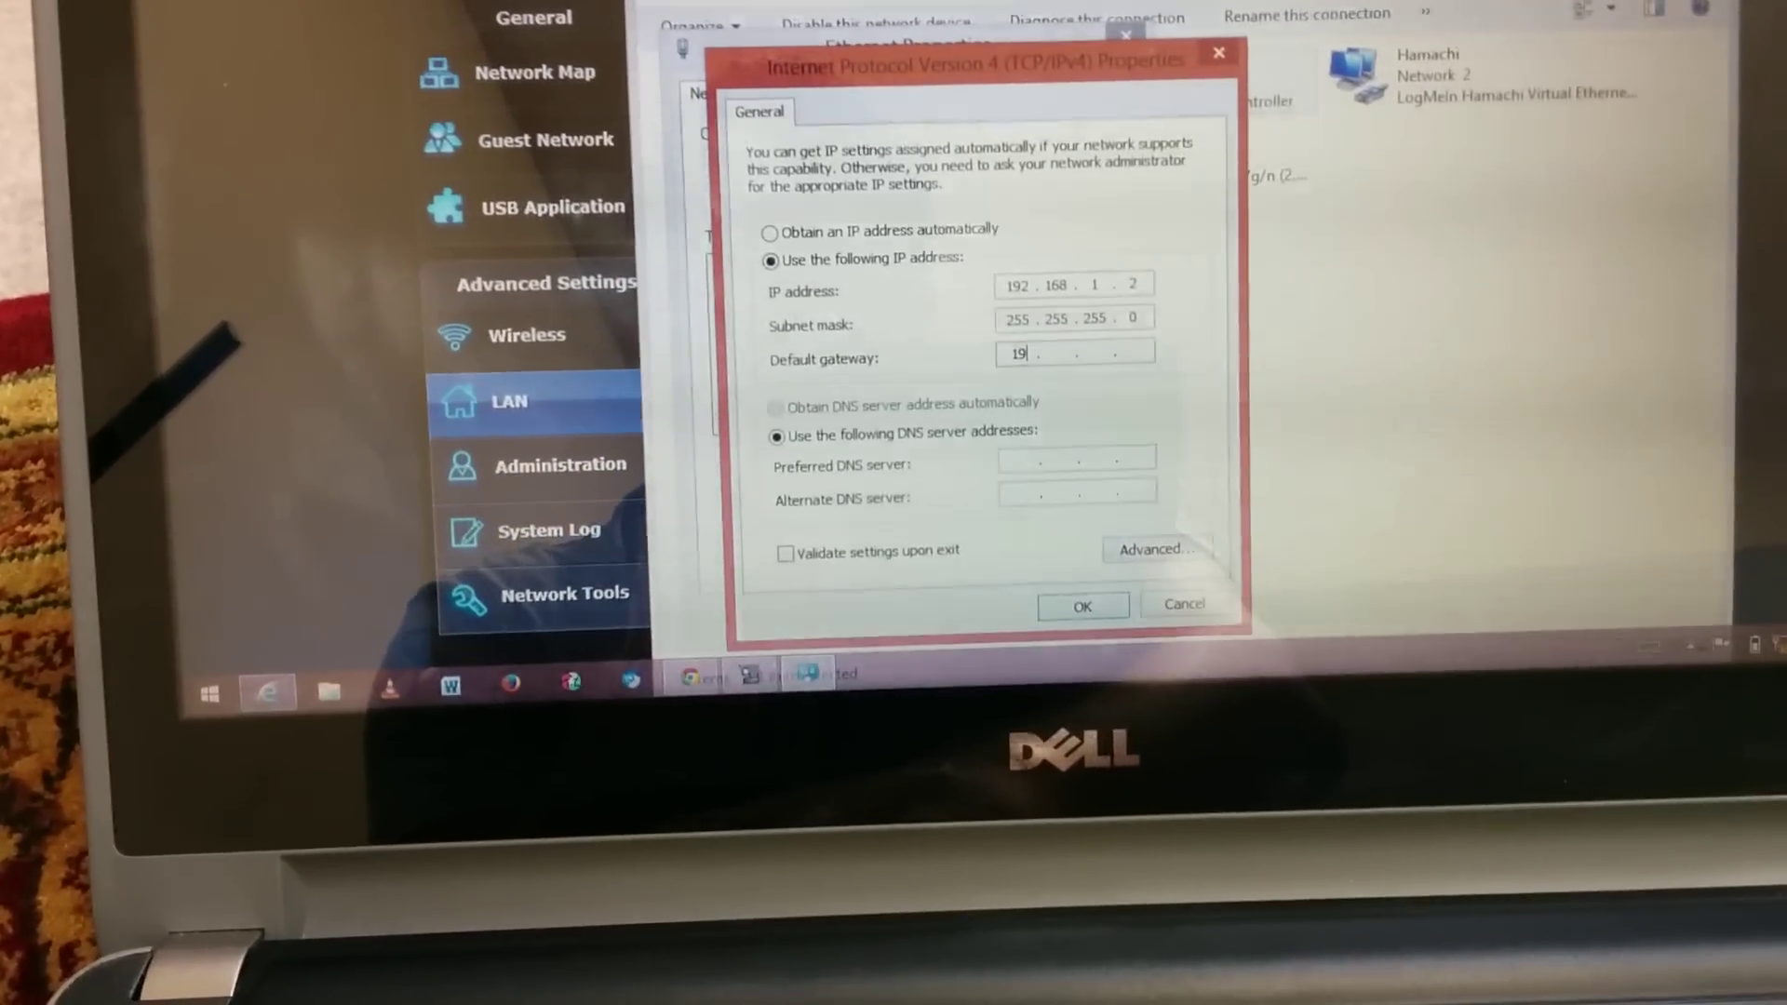
type("168 . ")
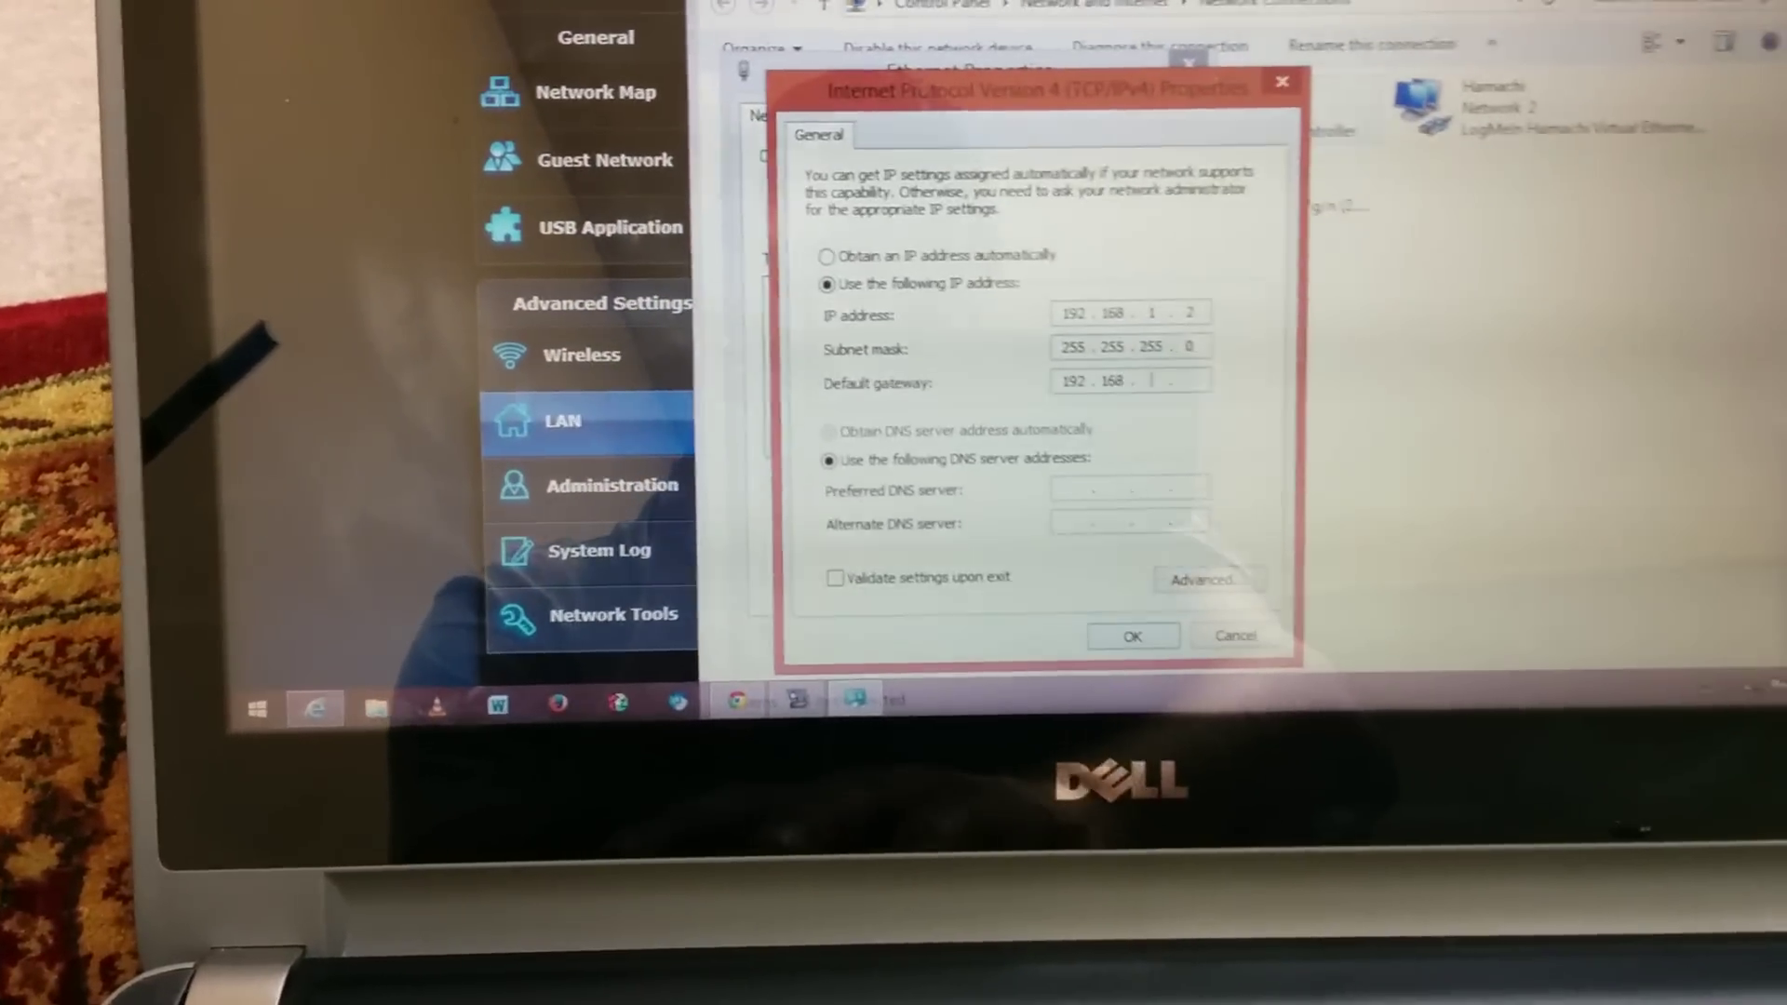
type("1")
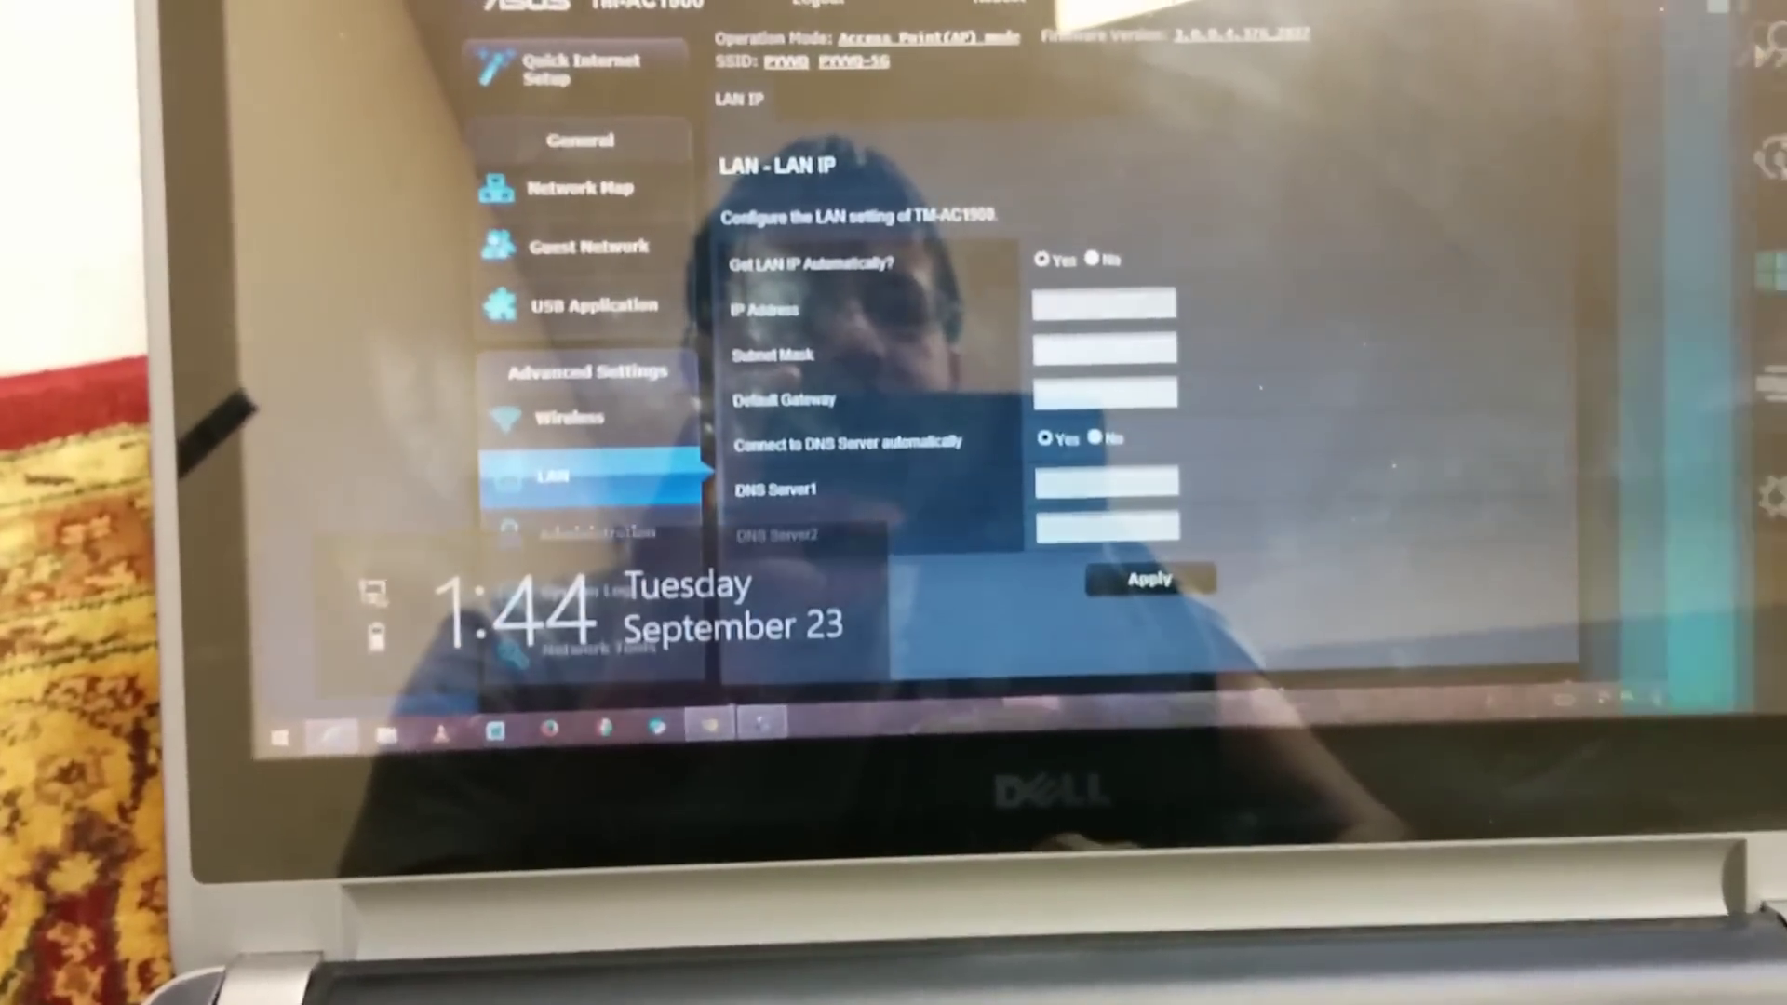
Step: Launch ASUS Firmware Restoration from Windows search, approve UAC, and select a firmware file
key("super+s")
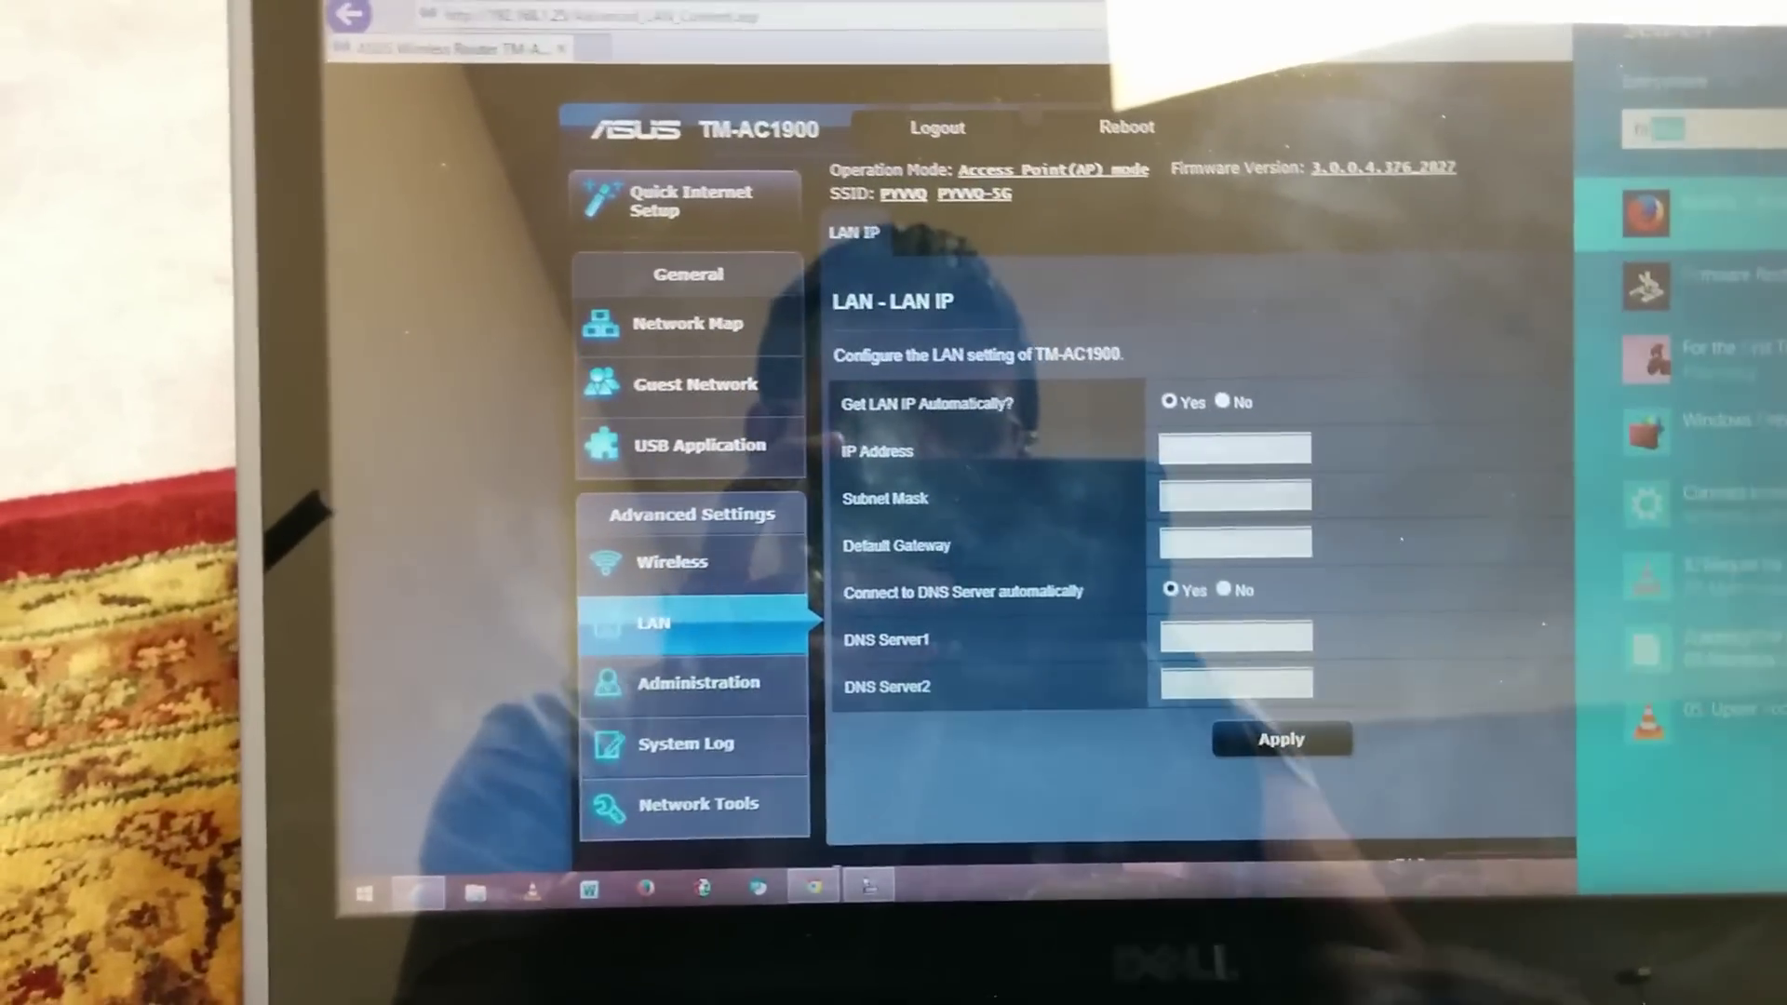
key("Return")
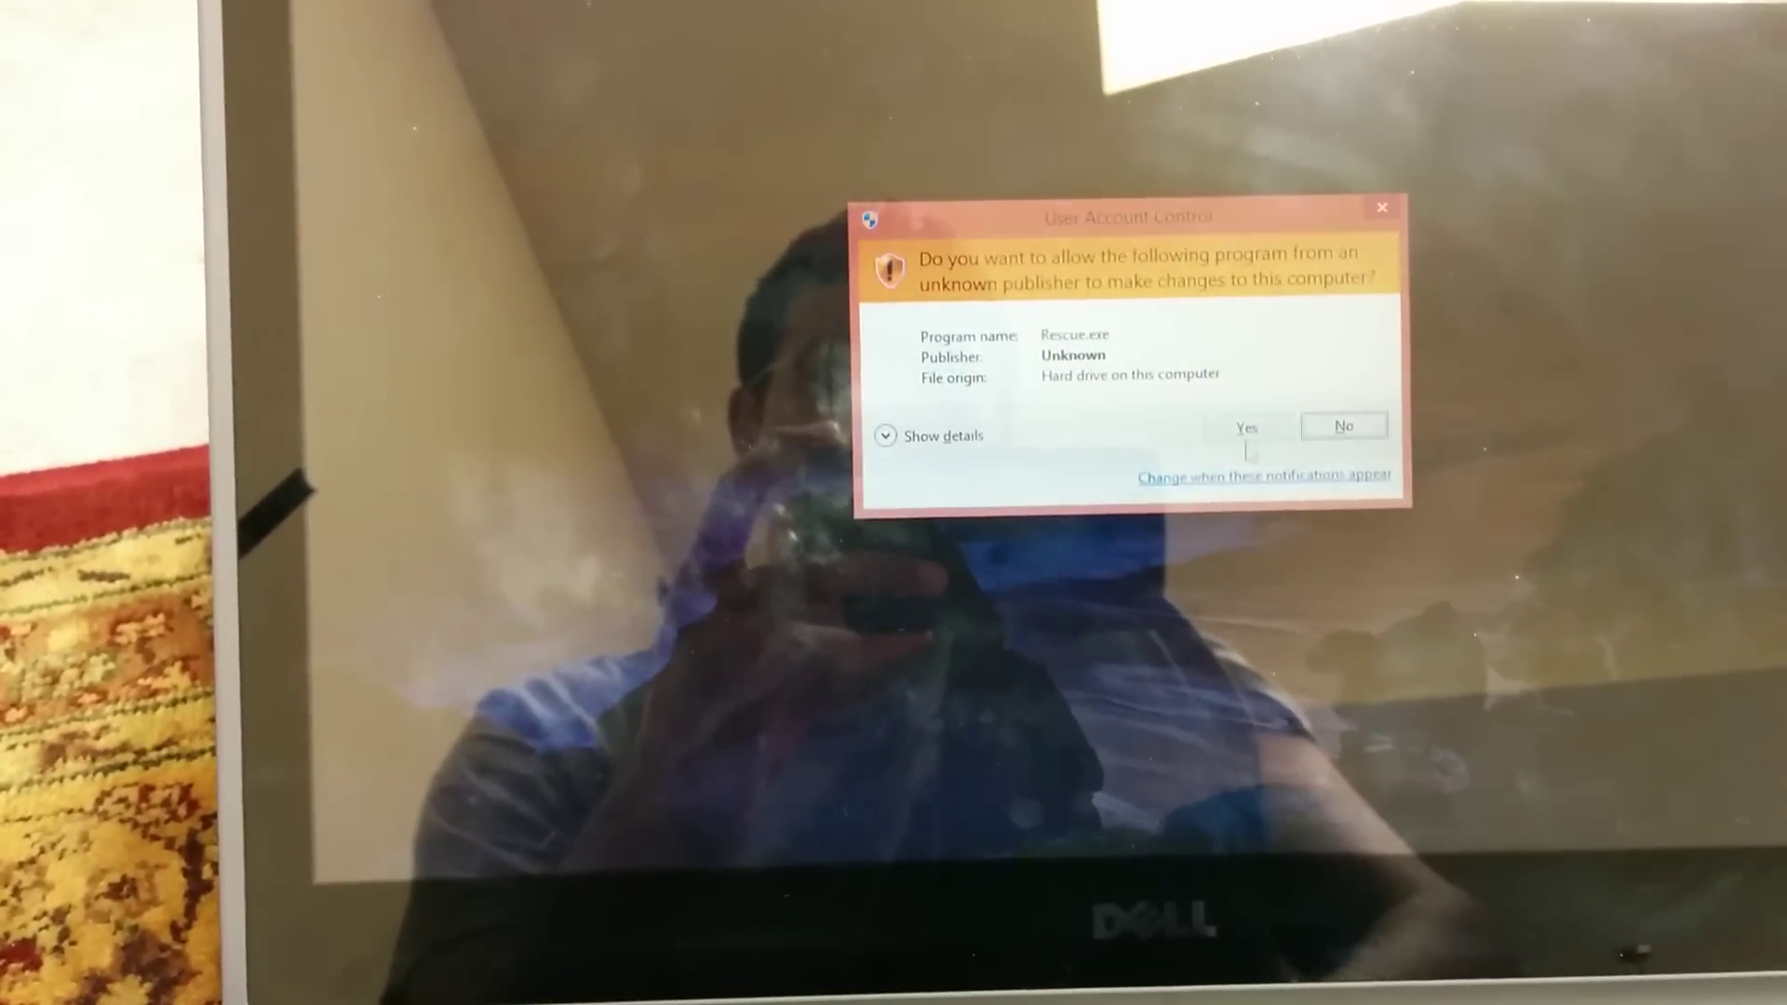
left_click(1246, 428)
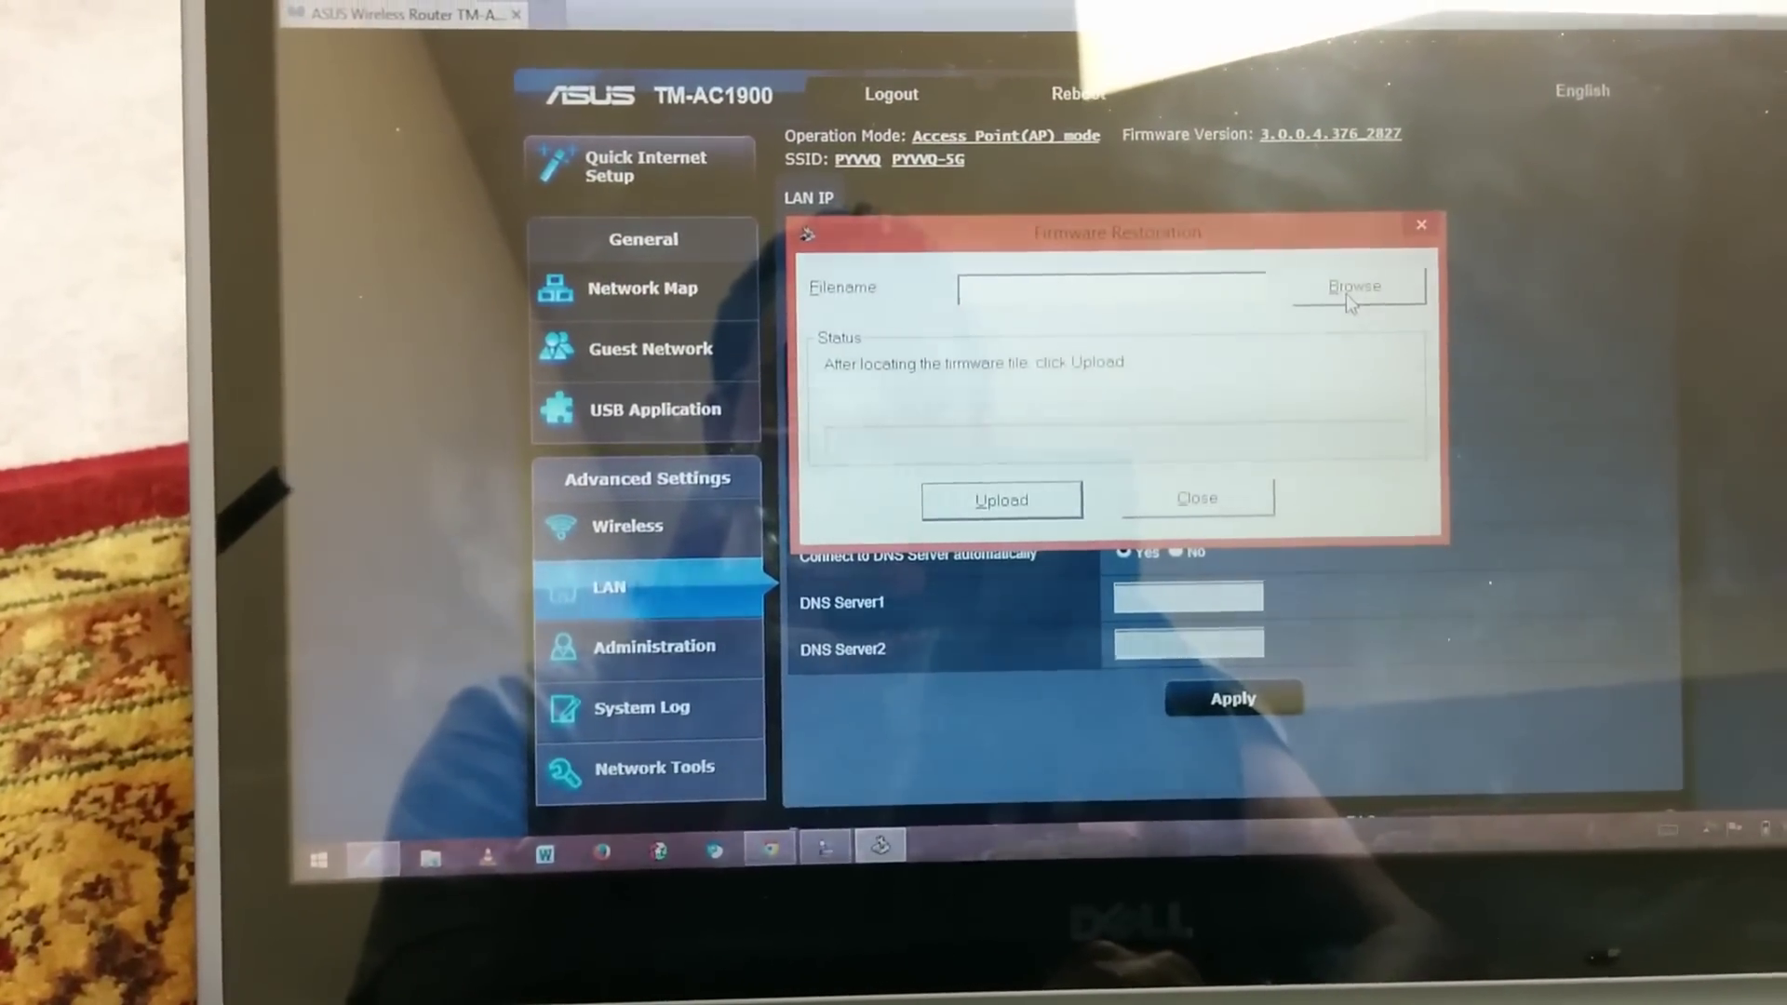
left_click(1346, 293)
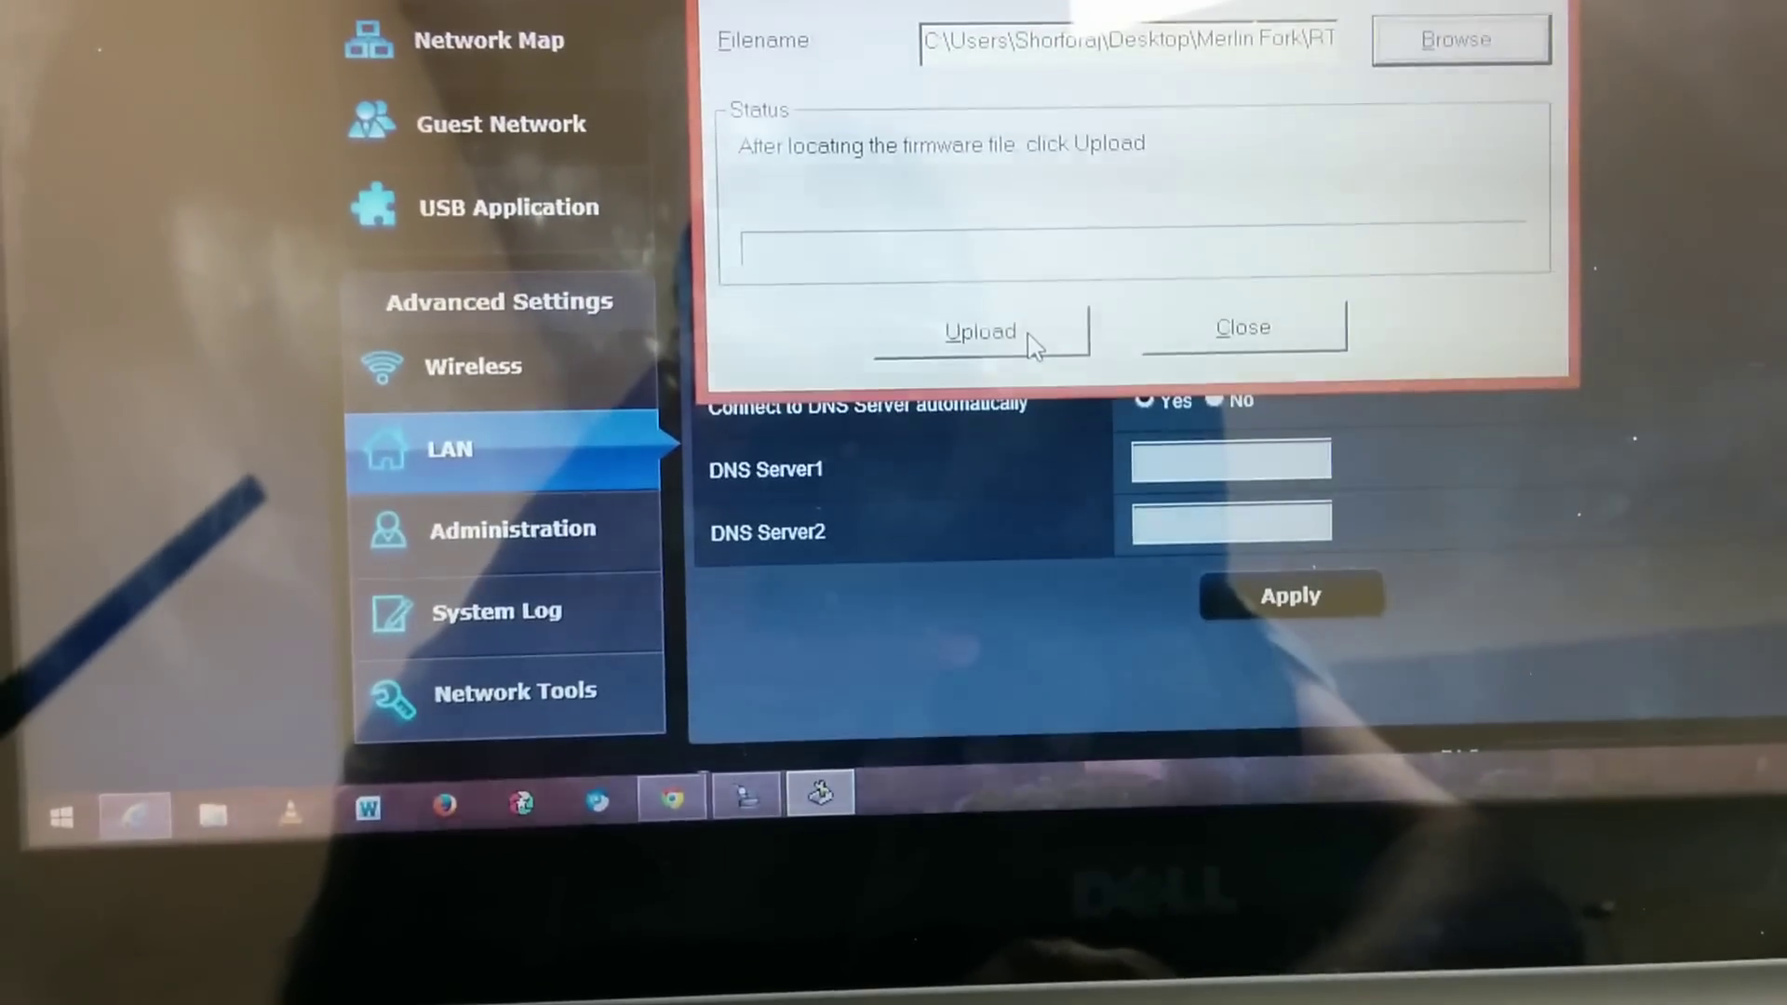
Step: Start uploading the Merlin Fork firmware file to the router
left_click(1021, 286)
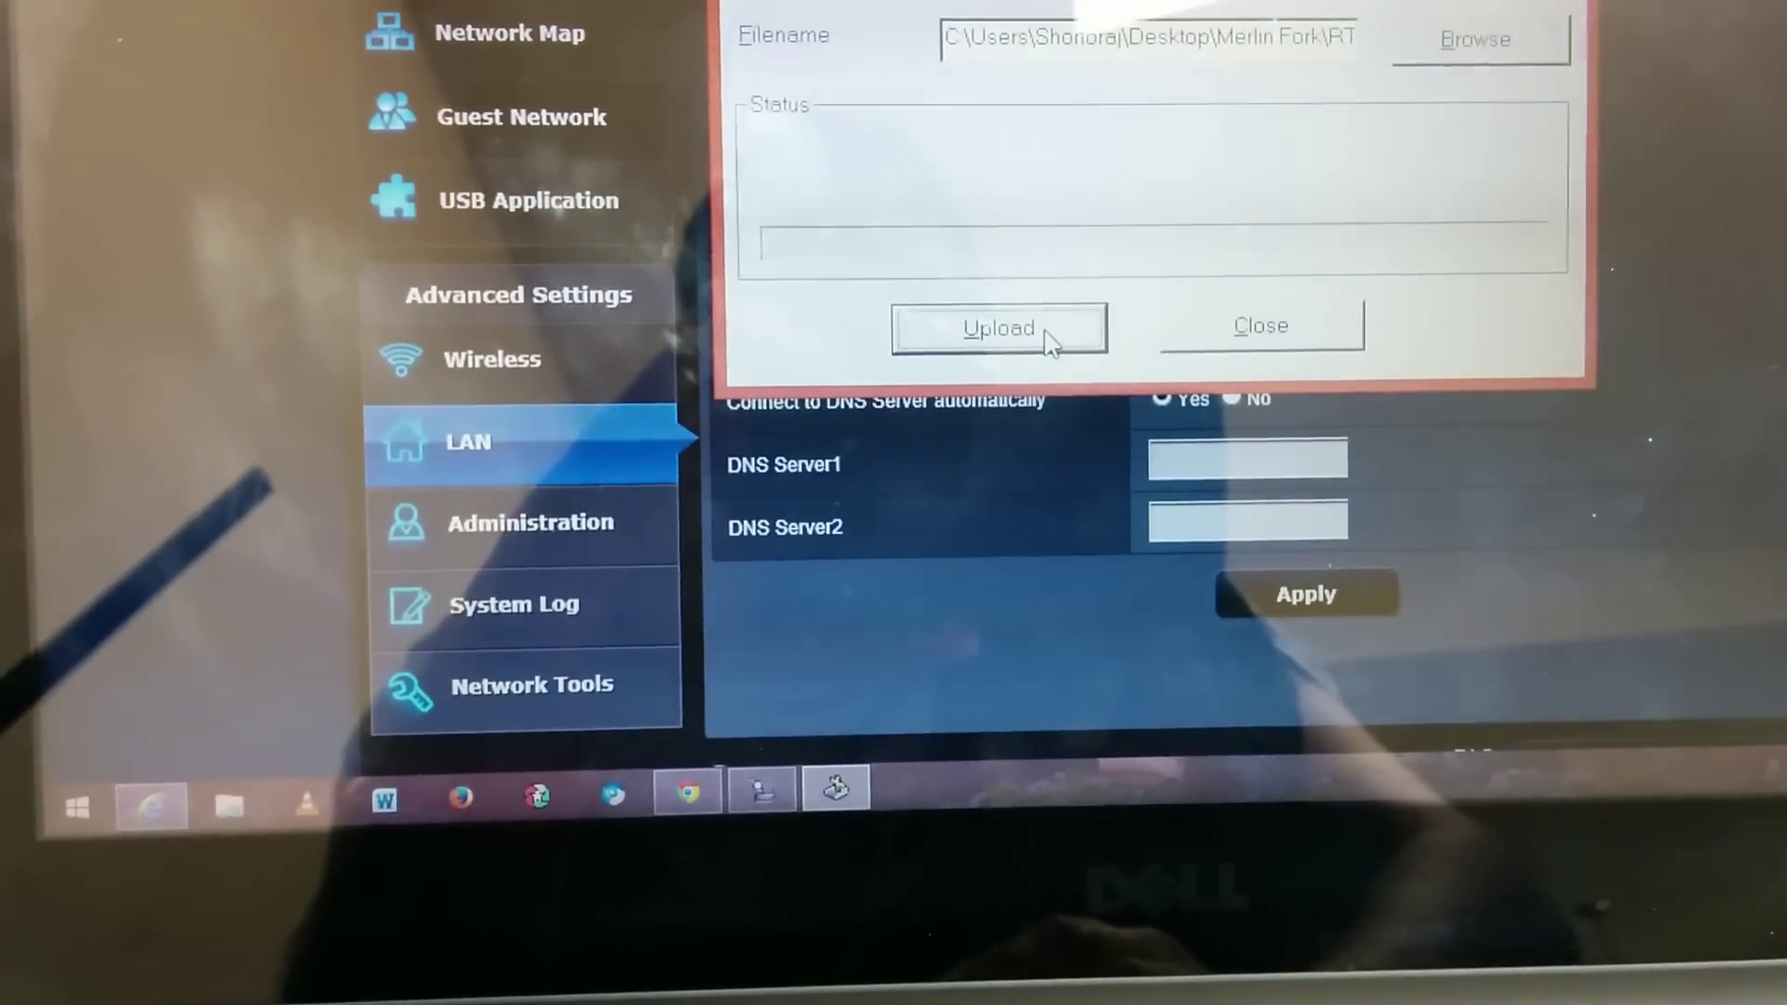